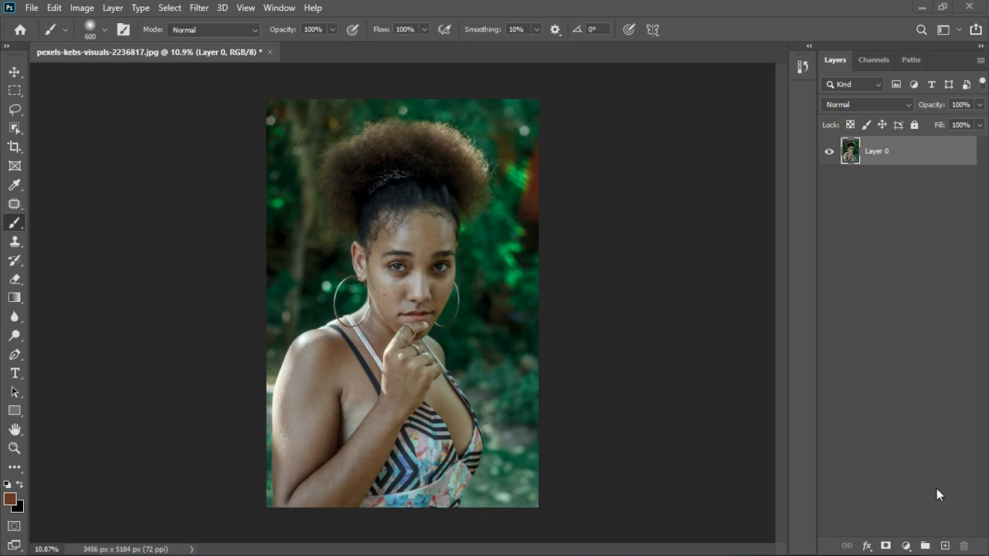
- Add a solid colour fill layer above Layer 0, accept the brown #693827, and hide the fill layer
{"action": "left_click", "coordinate": [911, 551]}
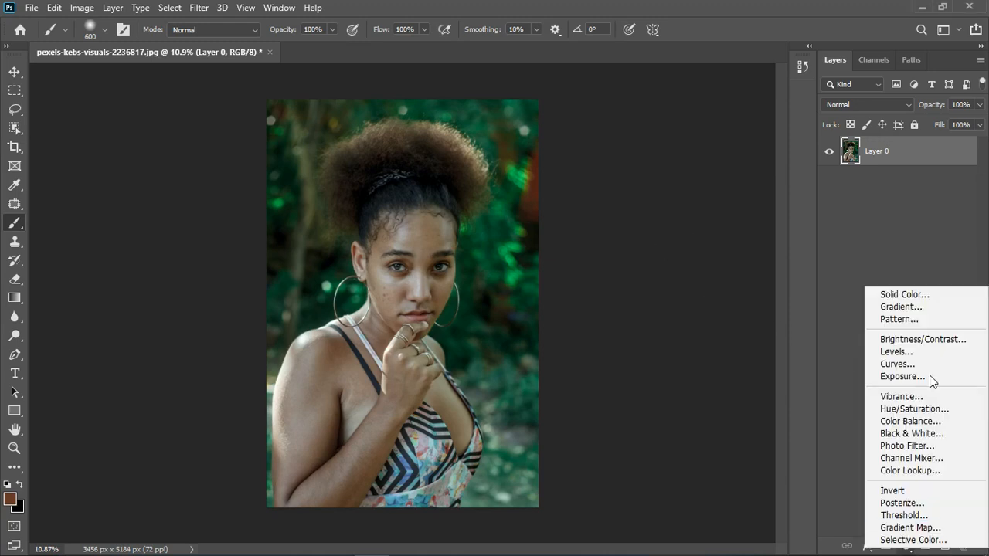
{"action": "left_click", "coordinate": [926, 288]}
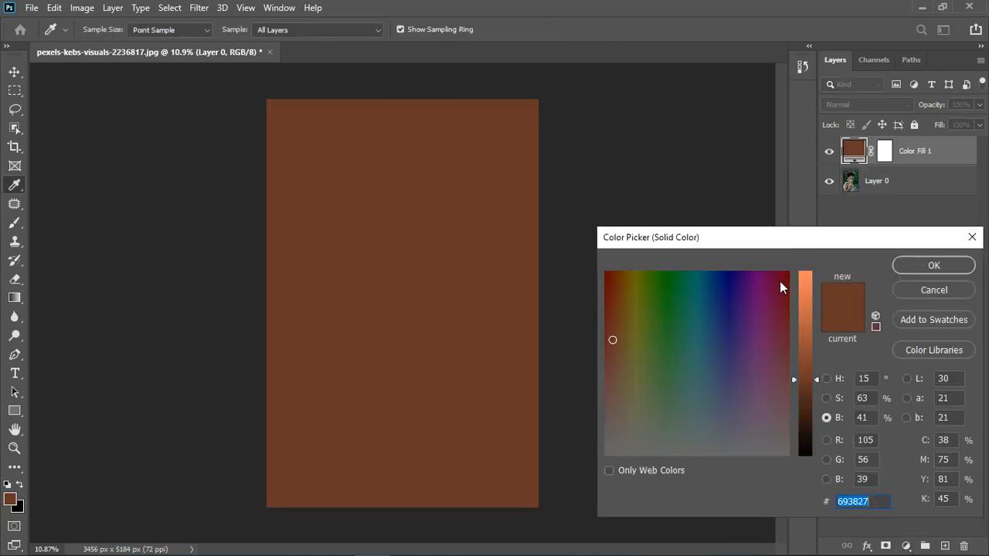
{"action": "left_click", "coordinate": [938, 261]}
{"action": "left_click", "coordinate": [829, 152]}
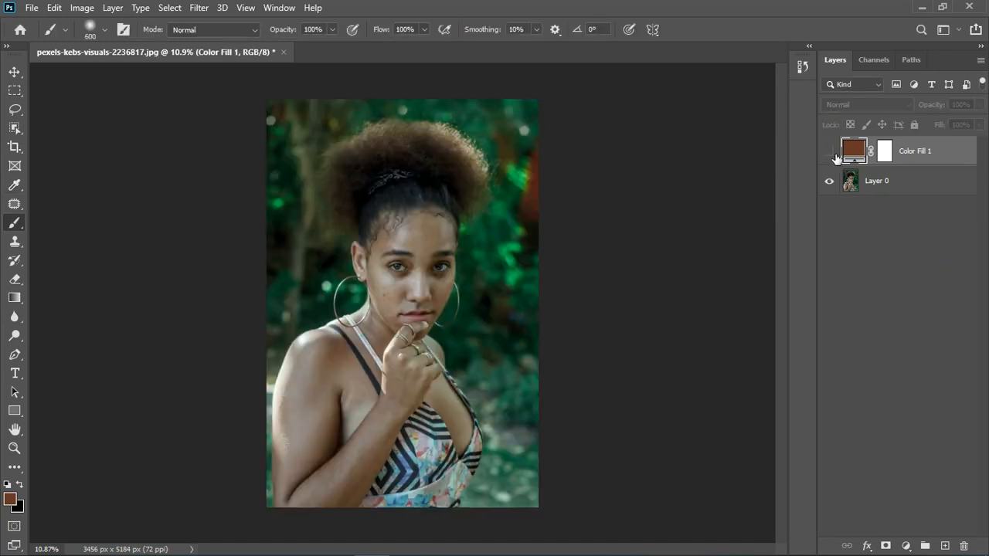
- Change the fill layer's colour to the light tone #e4e1d8 by sampling a bright highlight in the photo
{"action": "double_click", "coordinate": [862, 155]}
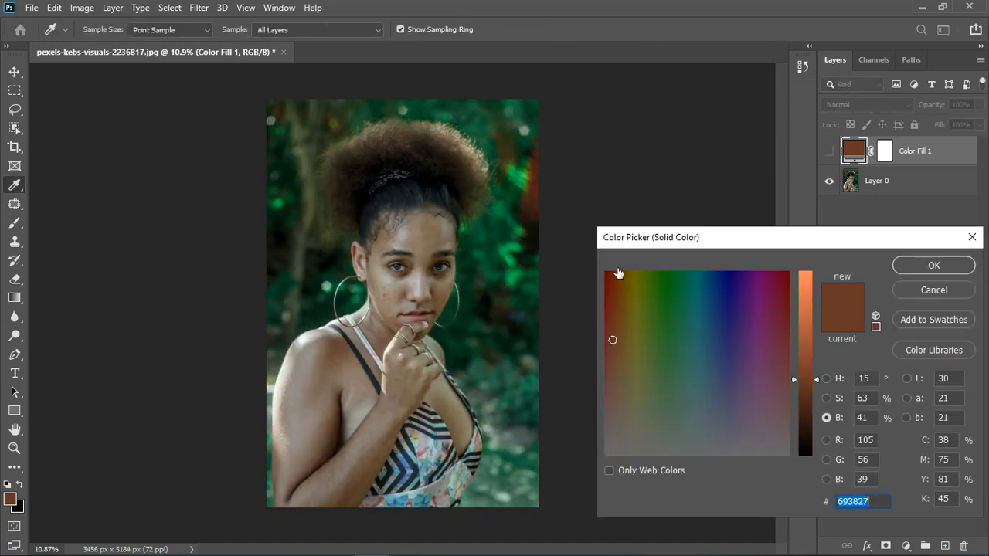
{"action": "left_click", "coordinate": [292, 376]}
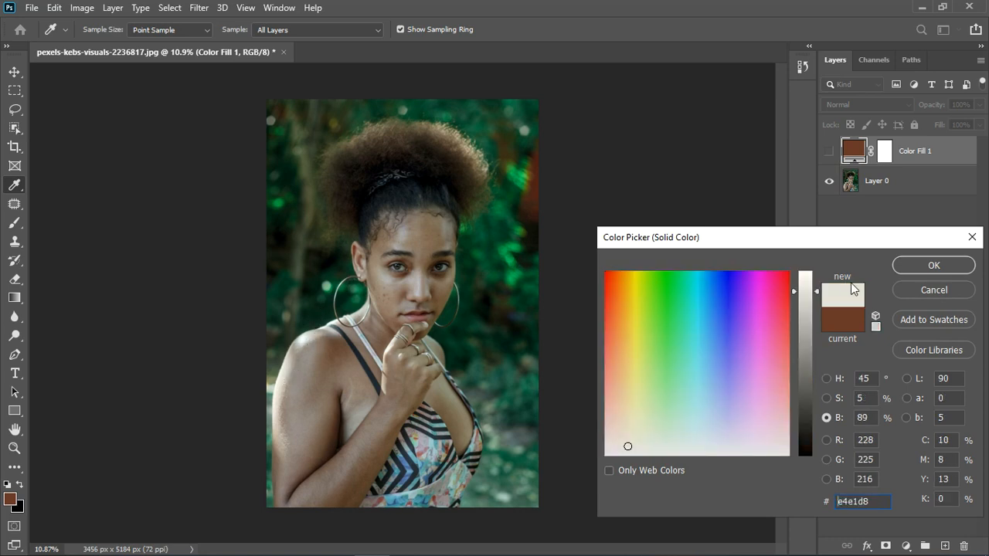
{"action": "left_click", "coordinate": [932, 265]}
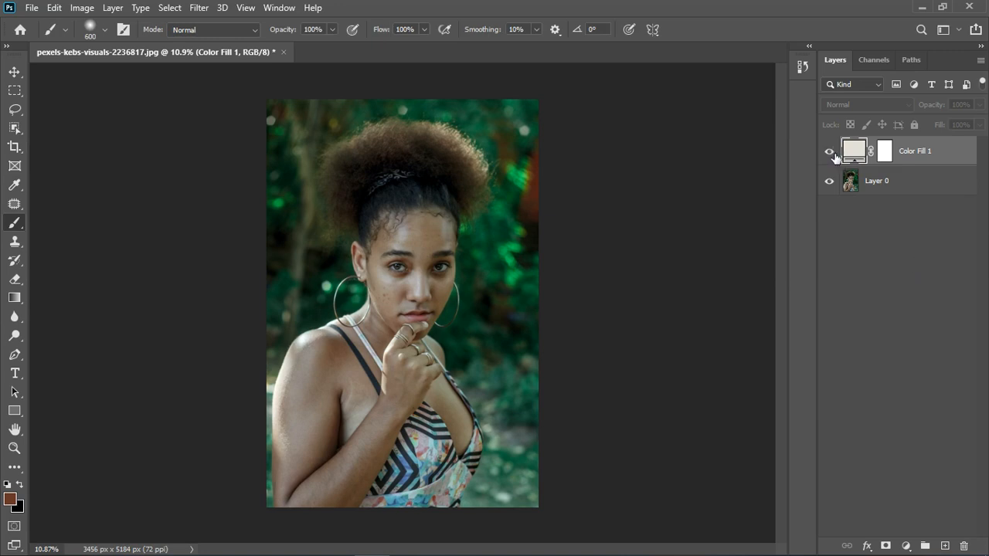
- Show the light fill layer and set its blend mode to Divide
{"action": "left_click", "coordinate": [854, 106]}
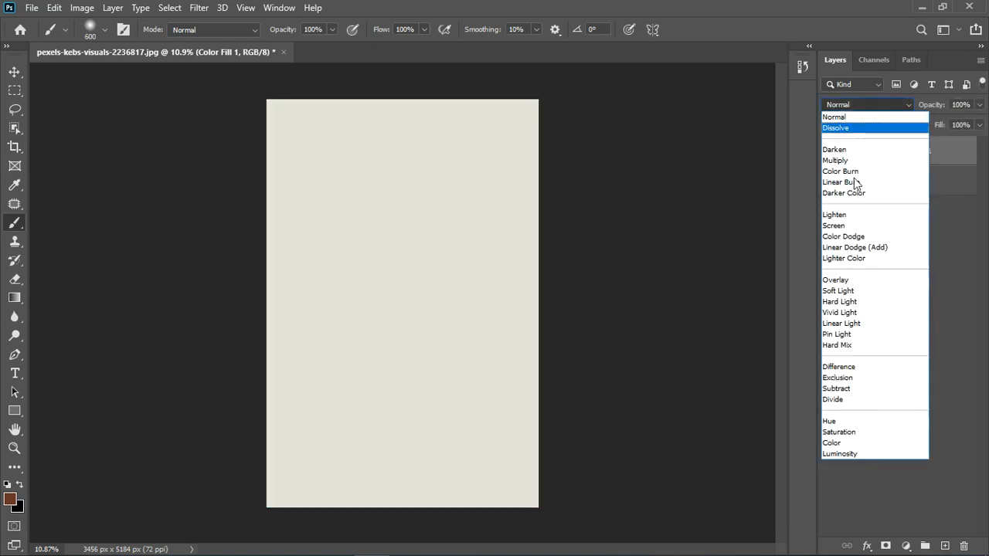
{"action": "left_click", "coordinate": [846, 399]}
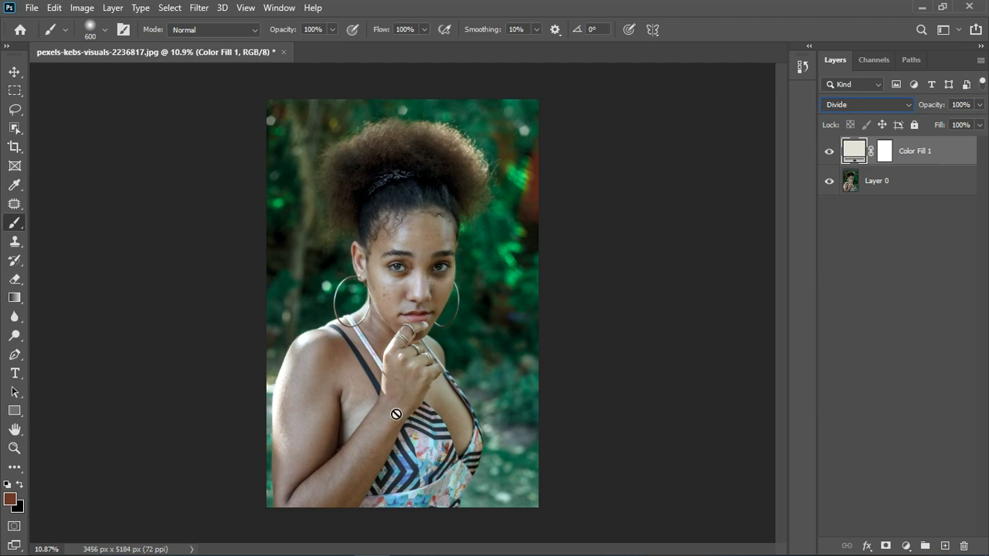
{"action": "left_click", "coordinate": [410, 284]}
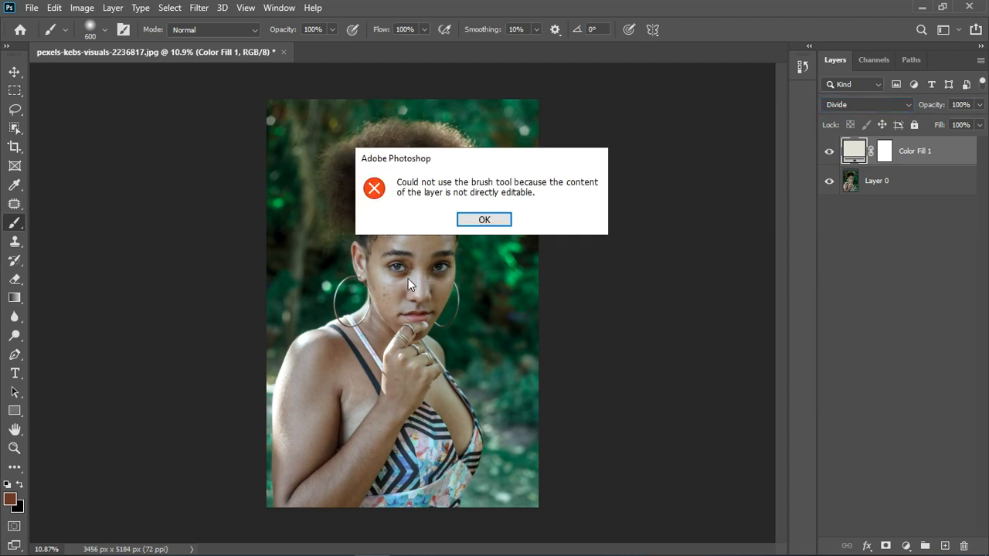
{"action": "left_click", "coordinate": [455, 218]}
- Compare the portrait with the Color Fill 1 layer hidden and shown, and delete that fill layer
{"action": "scroll", "coordinate": [421, 290], "scroll_direction": "up", "scroll_amount": 5}
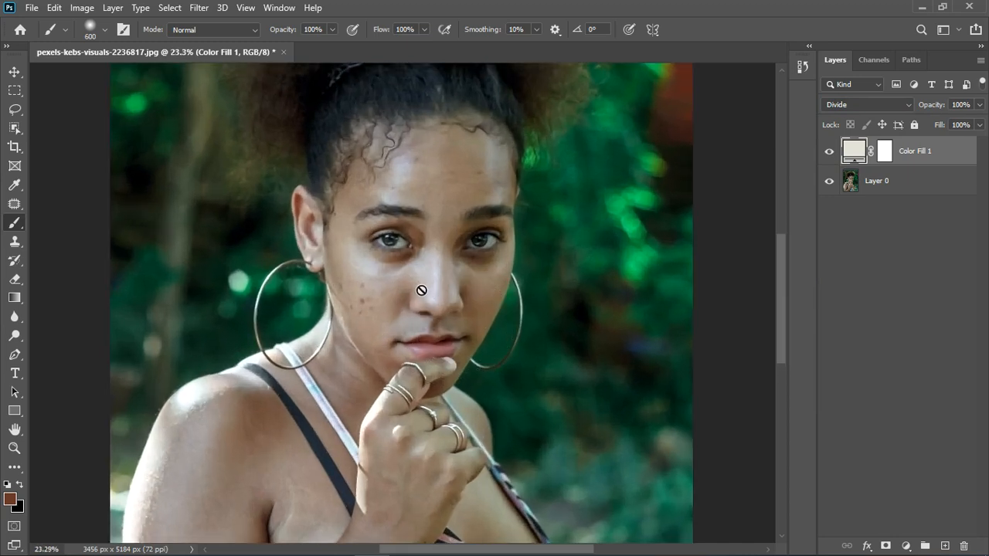
{"action": "scroll", "coordinate": [422, 290], "scroll_direction": "down", "scroll_amount": 1}
{"action": "left_click", "coordinate": [830, 151]}
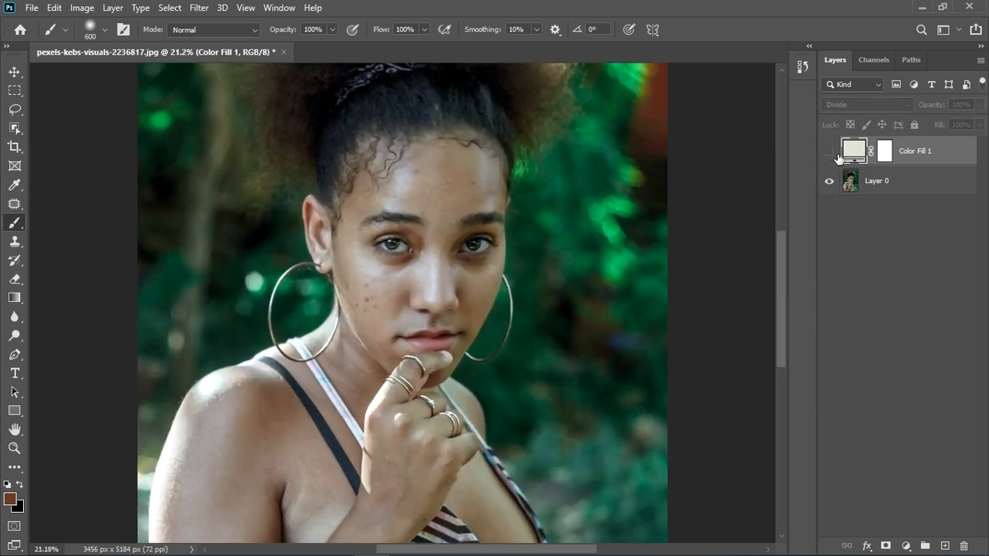
{"action": "left_click", "coordinate": [830, 152]}
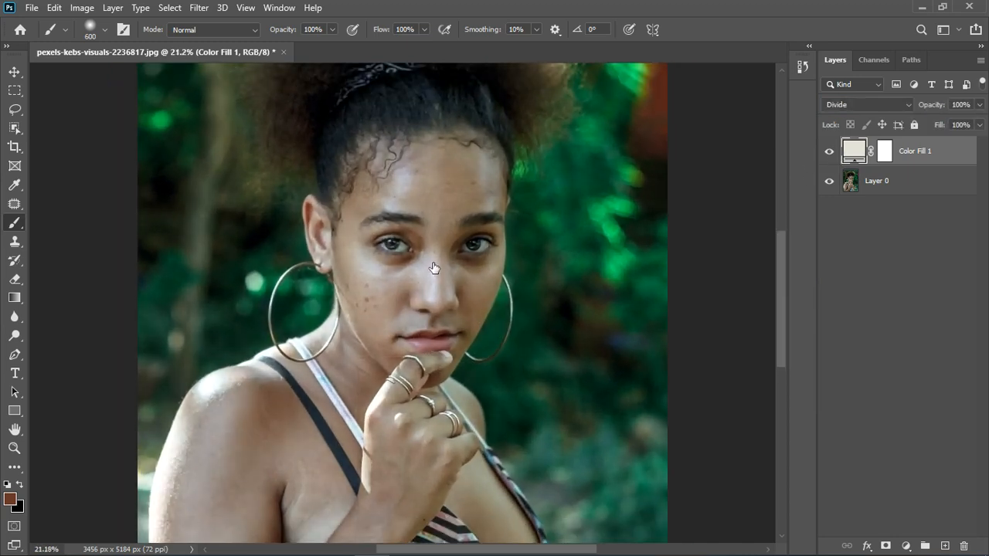
{"action": "scroll", "coordinate": [435, 247], "scroll_direction": "down", "scroll_amount": 2}
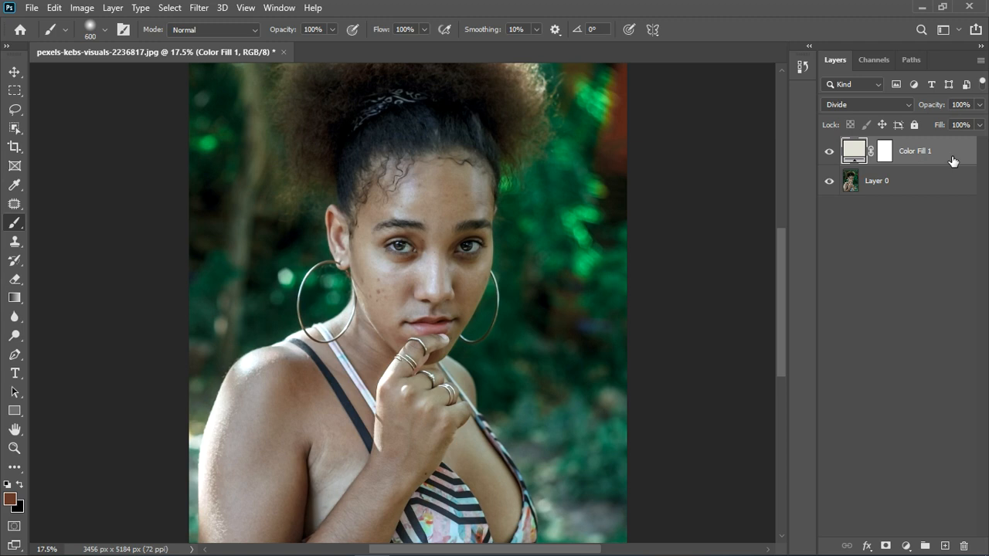
{"action": "key", "text": "Delete"}
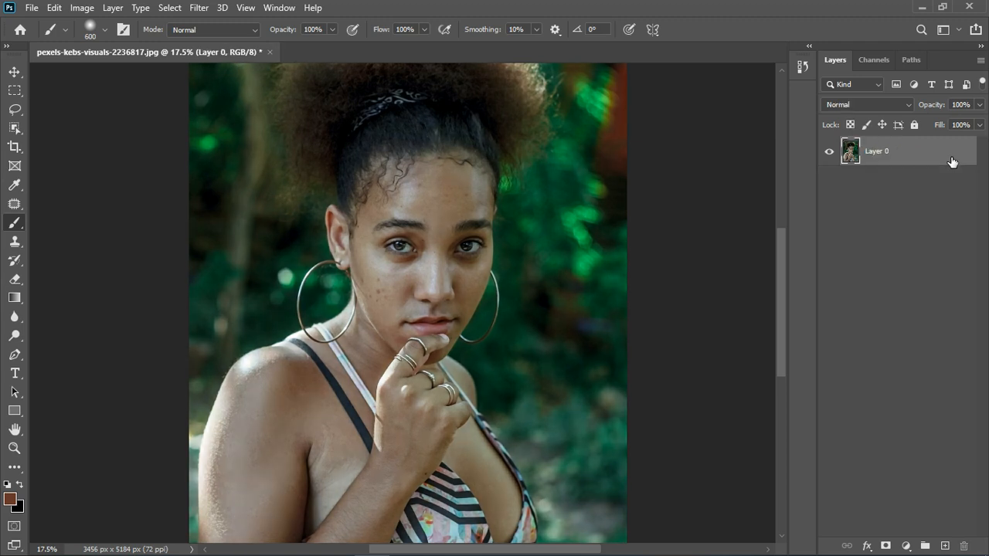
- Duplicate Layer 0
{"action": "left_click", "coordinate": [199, 9]}
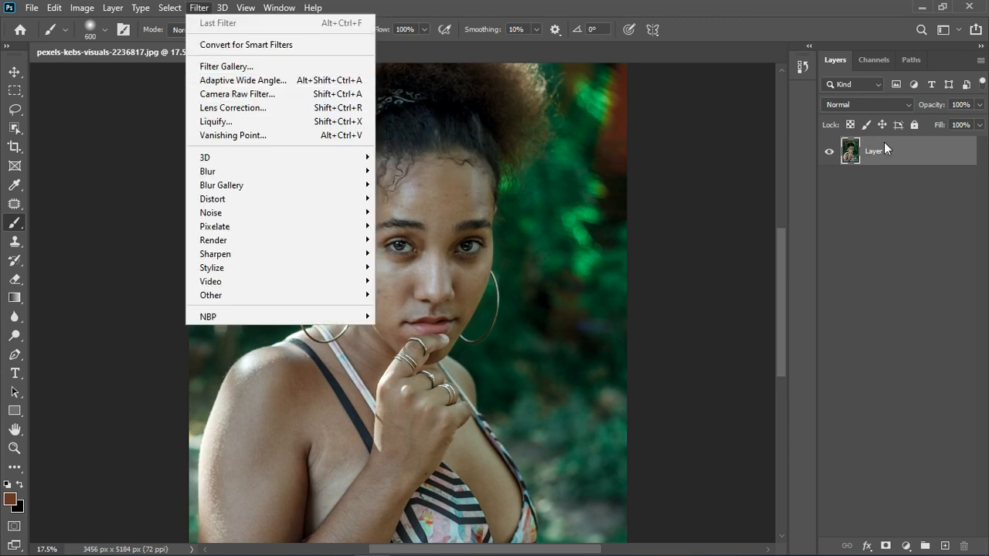
{"action": "left_click", "coordinate": [896, 158]}
{"action": "key", "text": "ctrl+j"}
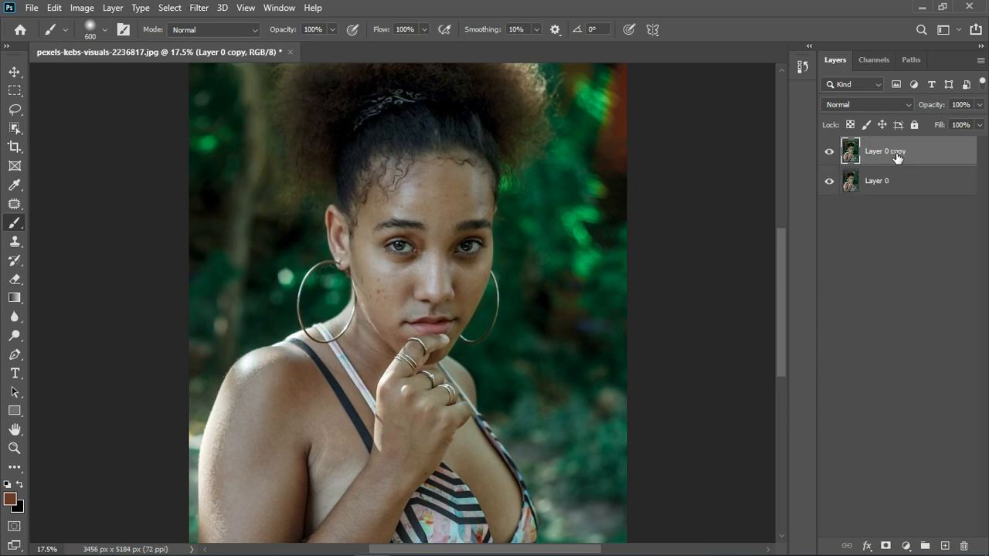
- Apply the Camera Raw Filter to the duplicated layer, lowering Highlights to -13 and Whites to -41
{"action": "left_click", "coordinate": [200, 8]}
{"action": "left_click", "coordinate": [252, 94]}
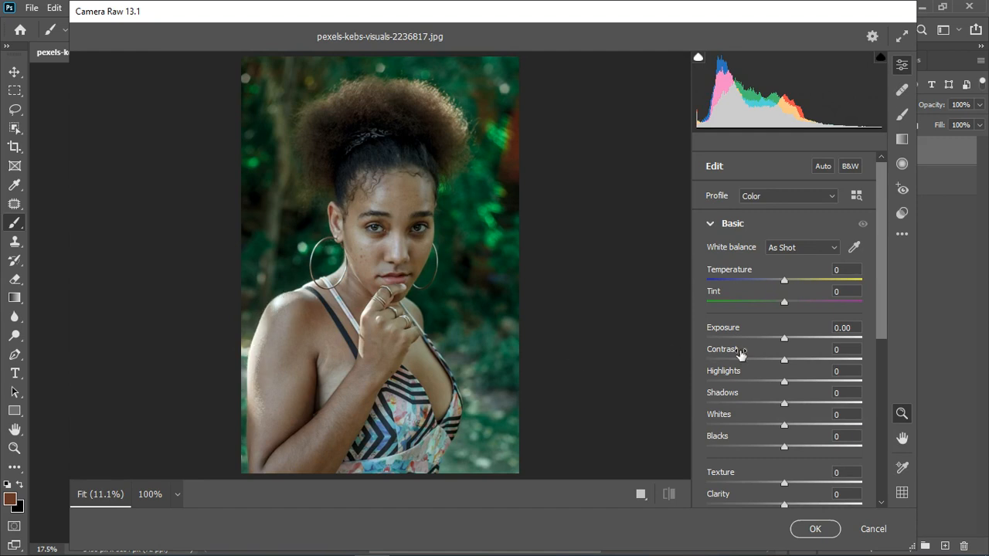
{"action": "left_click_drag", "start_coordinate": [786, 383], "coordinate": [776, 382]}
{"action": "left_click_drag", "start_coordinate": [786, 433], "coordinate": [753, 436]}
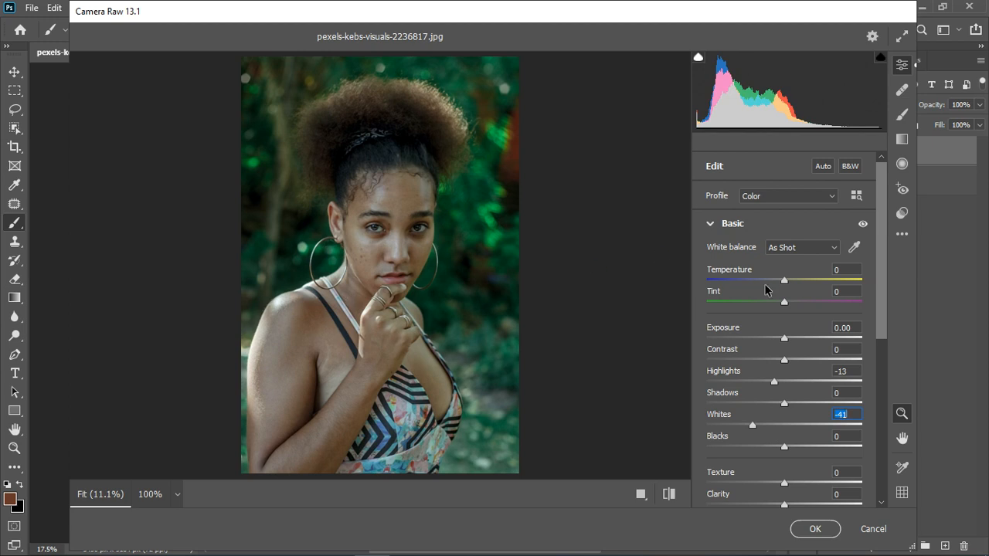
- Try a white balance sampled from the photo with the eyedropper, and reset the white balance to As Shot
{"action": "left_click", "coordinate": [855, 249]}
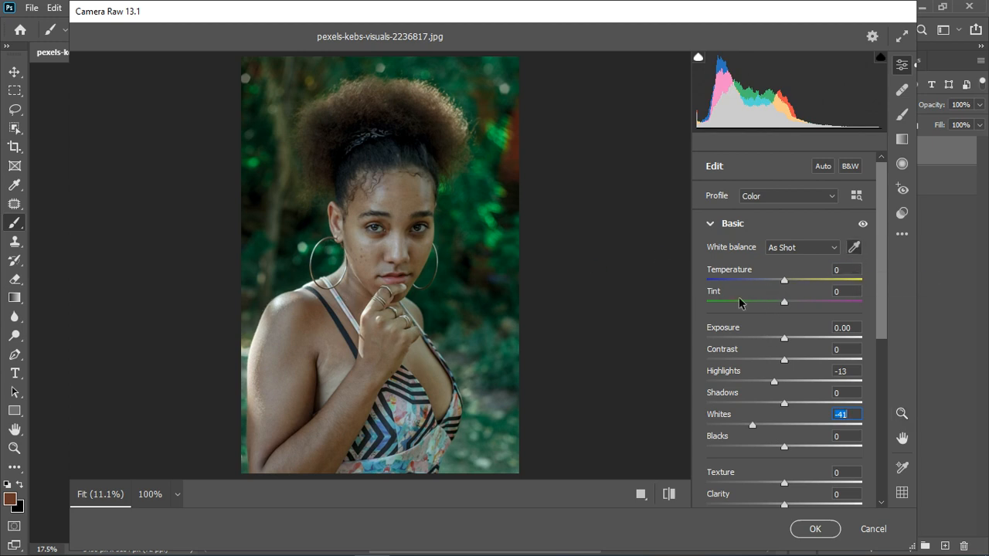
{"action": "left_click", "coordinate": [258, 365]}
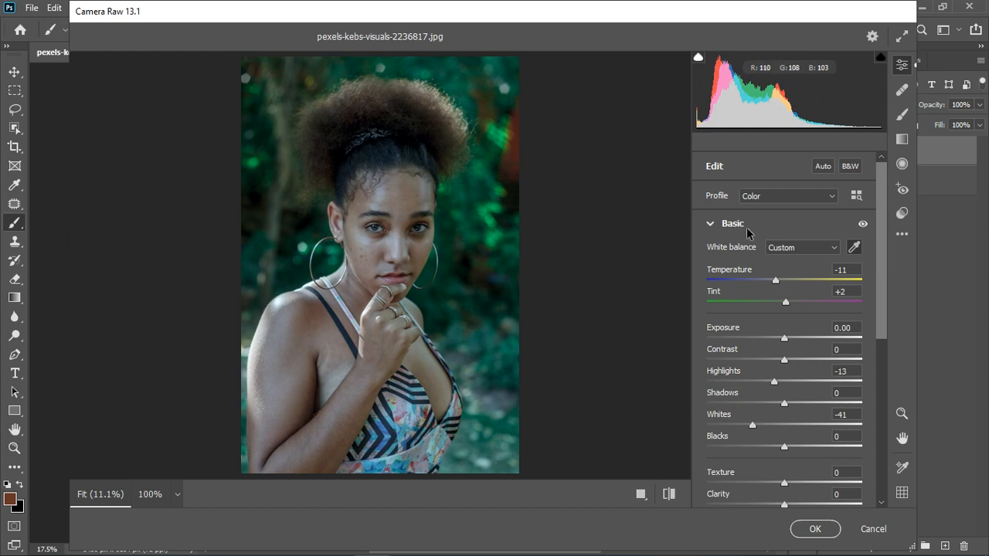
{"action": "left_click", "coordinate": [823, 247]}
{"action": "left_click", "coordinate": [813, 262]}
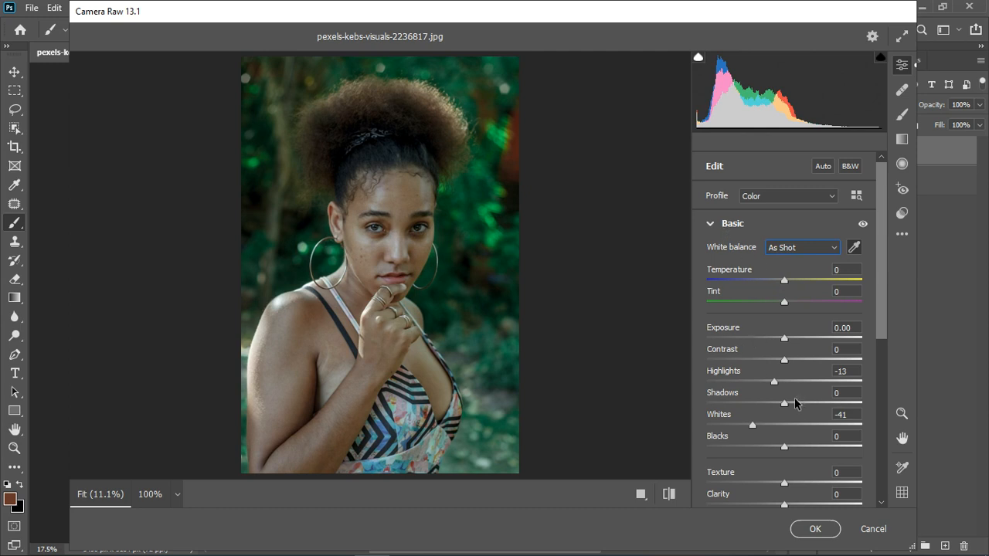
- Lower Highlights to -20 and Whites to -48, and apply the Camera Raw adjustments
{"action": "left_click_drag", "start_coordinate": [776, 386], "coordinate": [769, 384]}
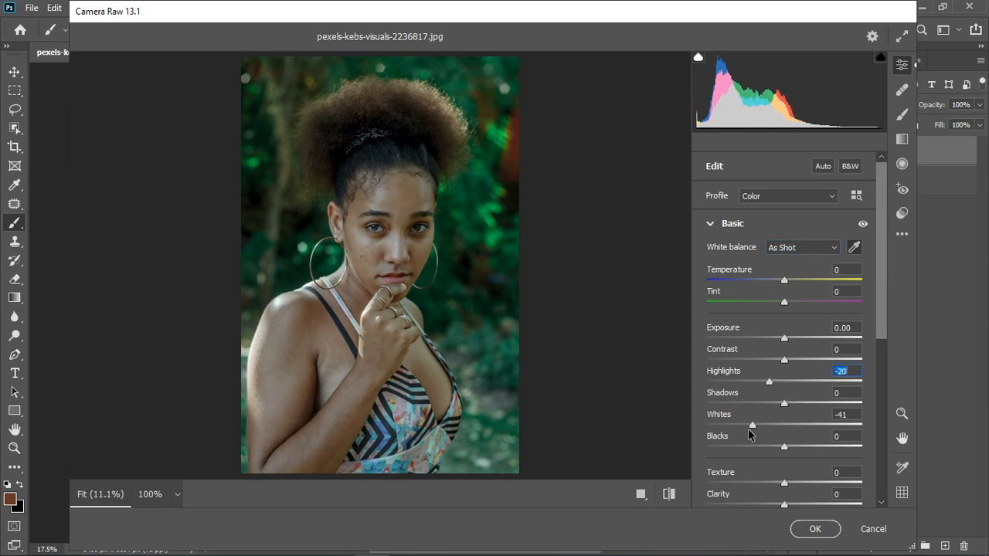
{"action": "left_click_drag", "start_coordinate": [753, 425], "coordinate": [750, 424]}
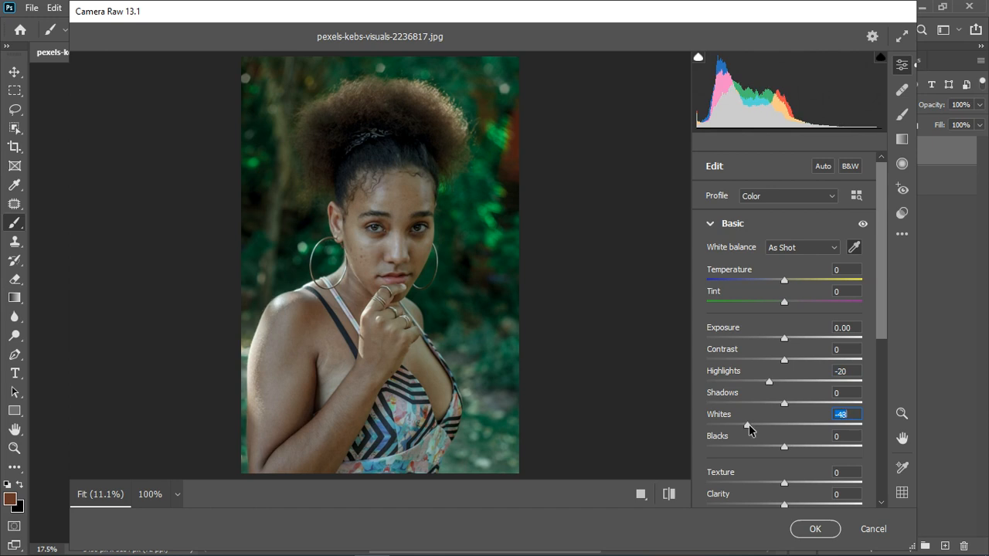
{"action": "left_click", "coordinate": [815, 529]}
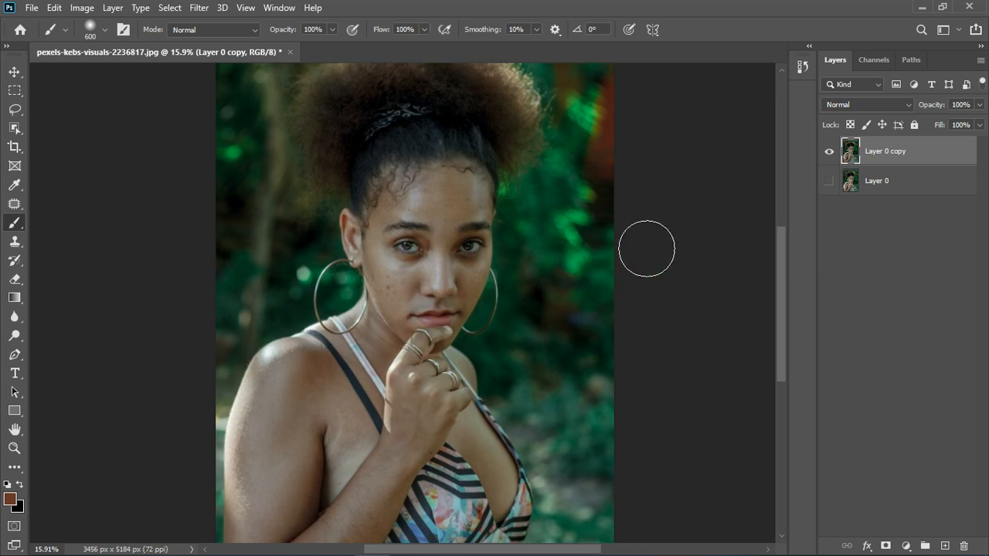
- Compare the Camera Raw-adjusted copy with the original by toggling layer visibility, leaving both layers shown
{"action": "left_click", "coordinate": [830, 152]}
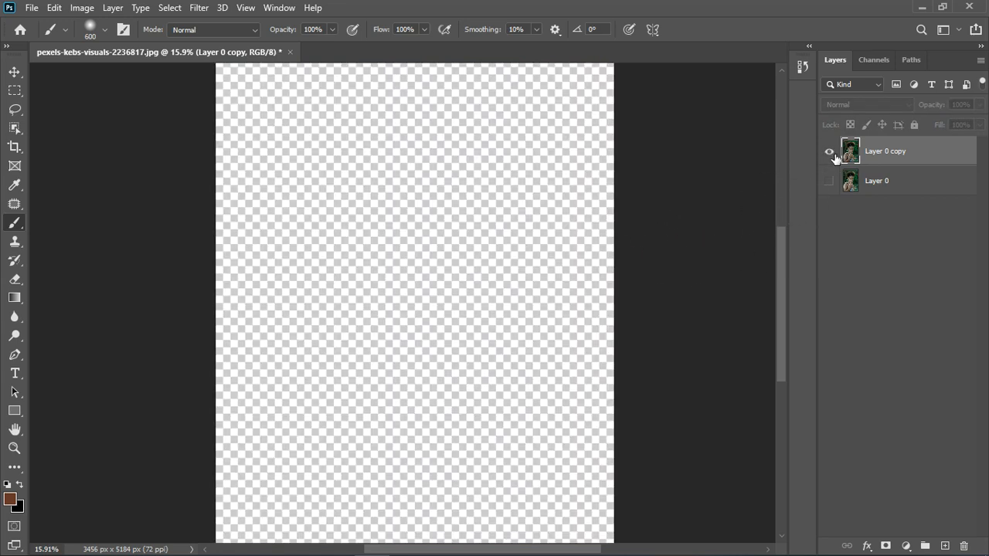
{"action": "left_click", "coordinate": [829, 180]}
{"action": "left_click", "coordinate": [830, 152]}
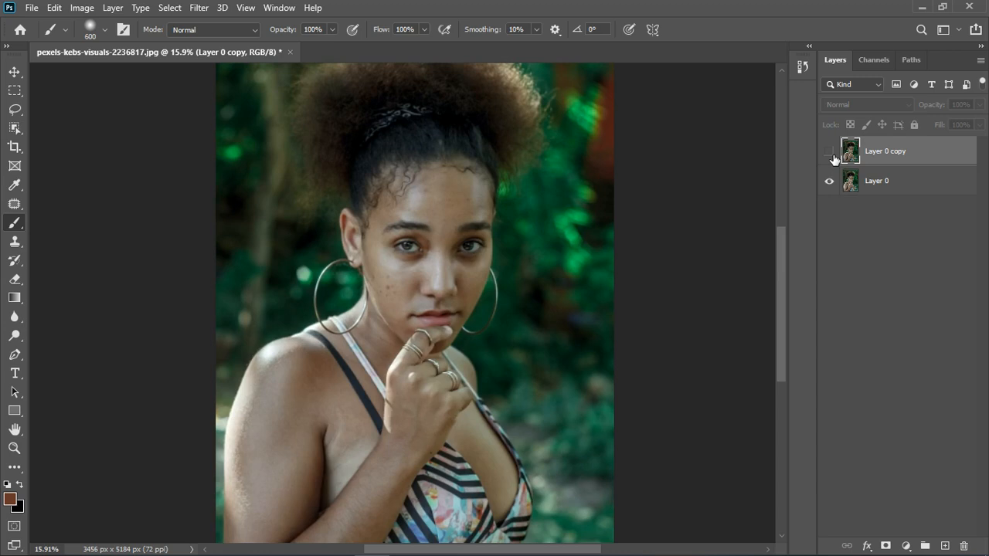
{"action": "left_click", "coordinate": [830, 152]}
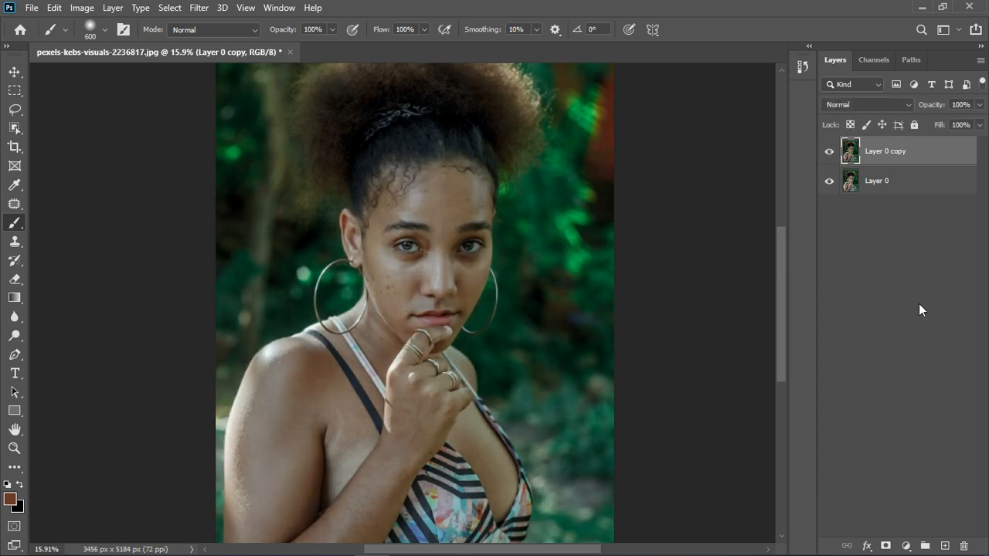
- Add a solid colour fill layer above Layer 0 copy, accept the brown #693827, and hide the fill layer
{"action": "left_click", "coordinate": [906, 546]}
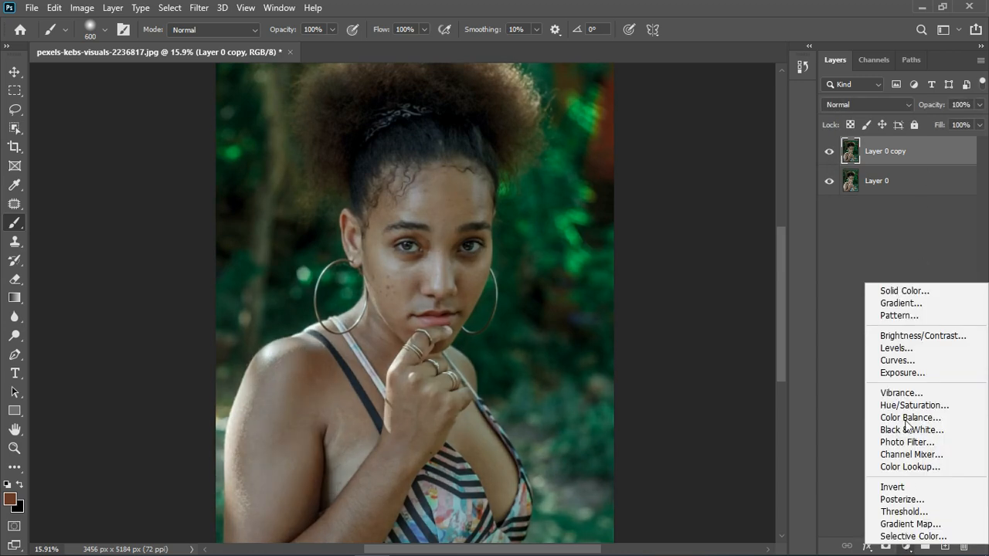
{"action": "left_click", "coordinate": [909, 293]}
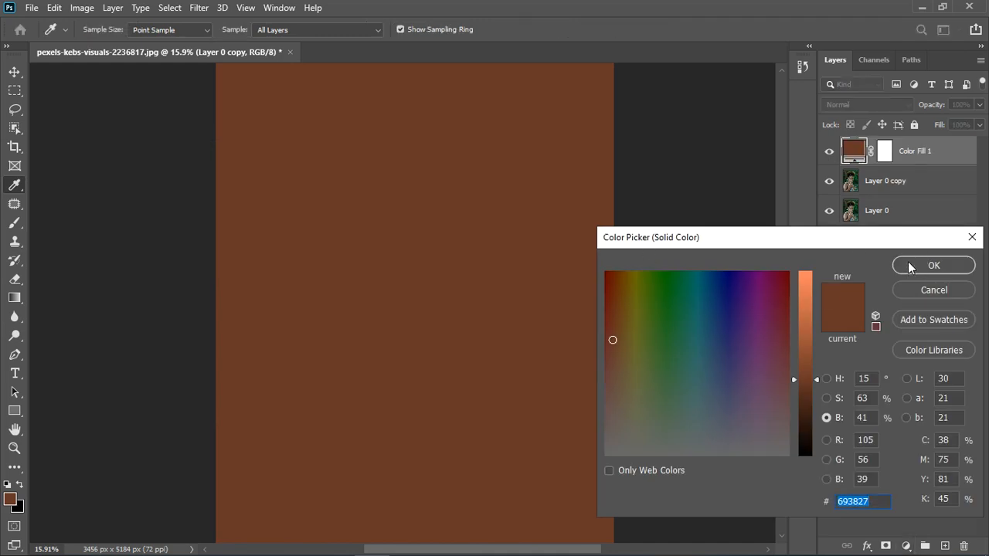
{"action": "left_click", "coordinate": [913, 263]}
{"action": "left_click", "coordinate": [830, 150]}
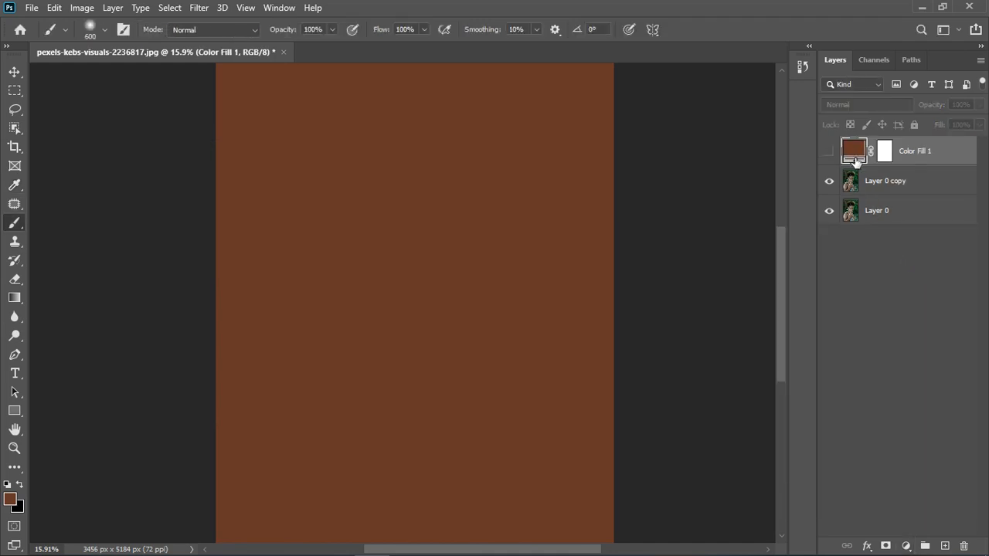
- Change the hidden fill layer's colour to the grey #6d6d62 by sampling the face near the eye
{"action": "double_click", "coordinate": [855, 151]}
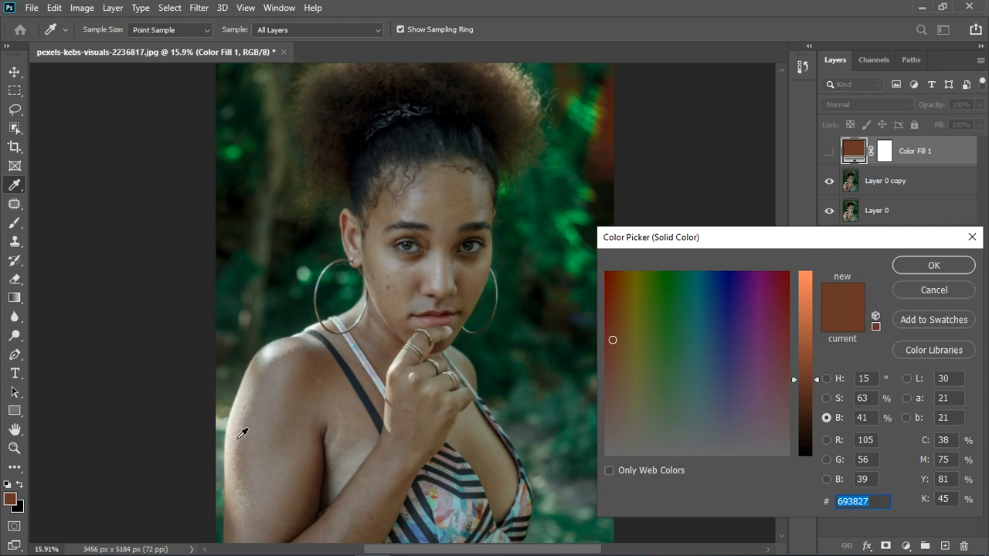
{"action": "left_click", "coordinate": [419, 259]}
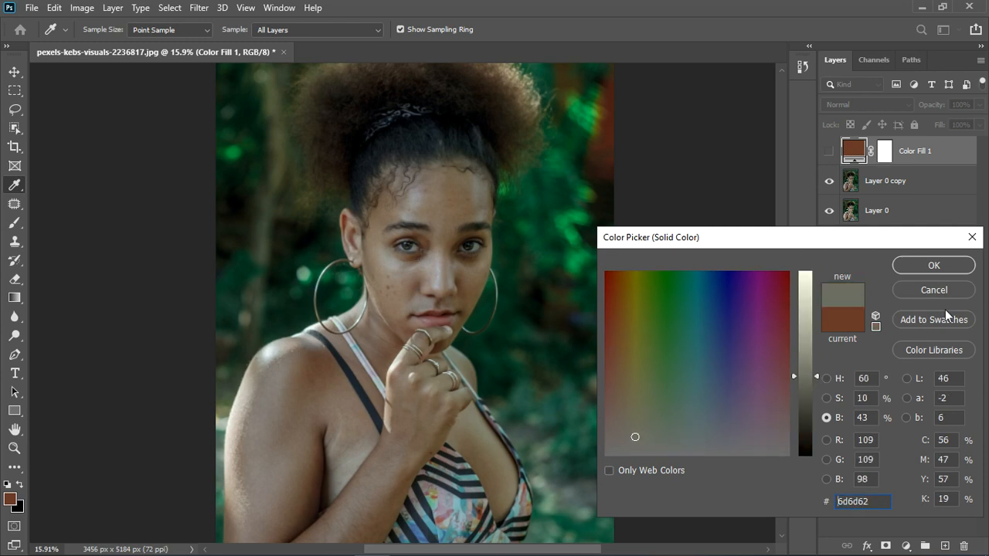
{"action": "left_click", "coordinate": [950, 266]}
- Show the grey fill layer and set its blend mode to Divide
{"action": "left_click", "coordinate": [829, 151]}
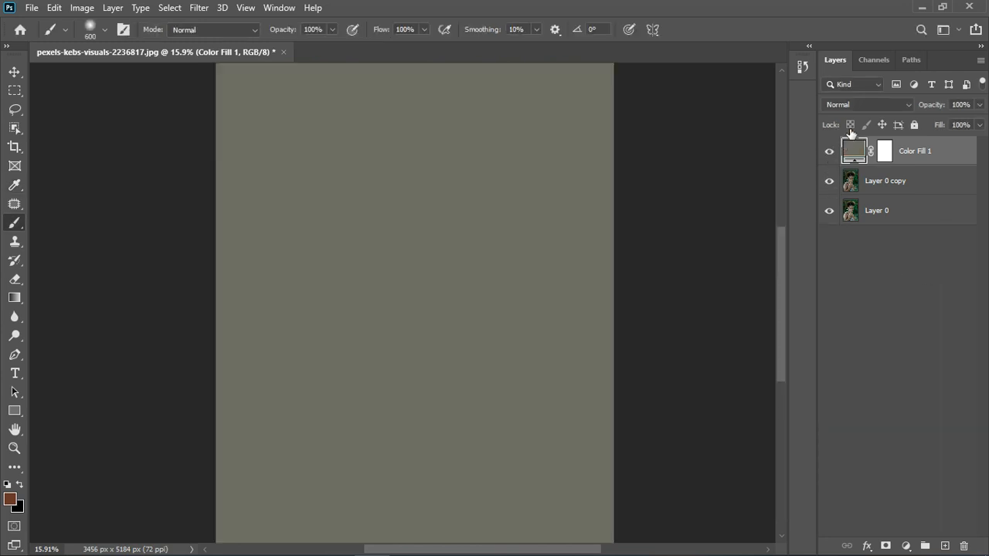
{"action": "left_click", "coordinate": [850, 105]}
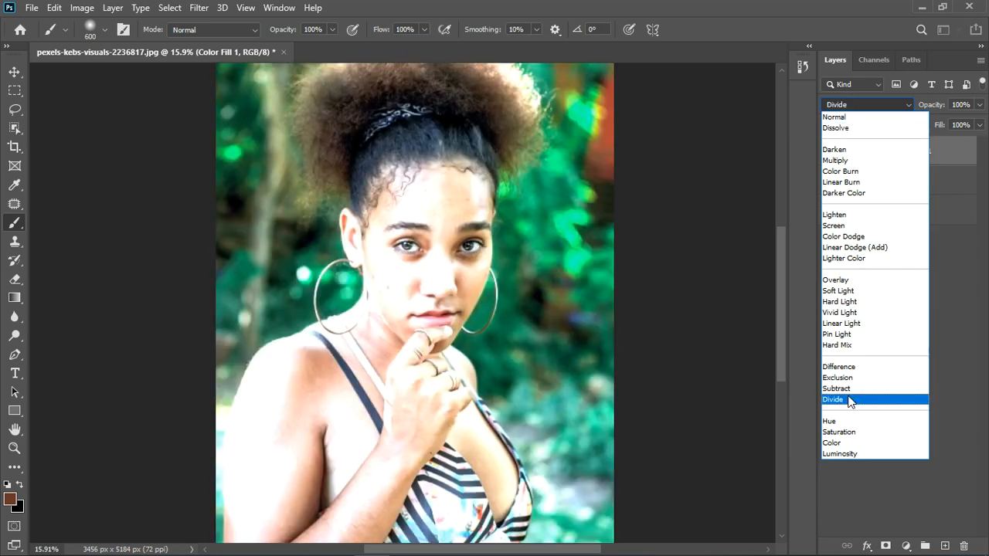
{"action": "left_click", "coordinate": [849, 400]}
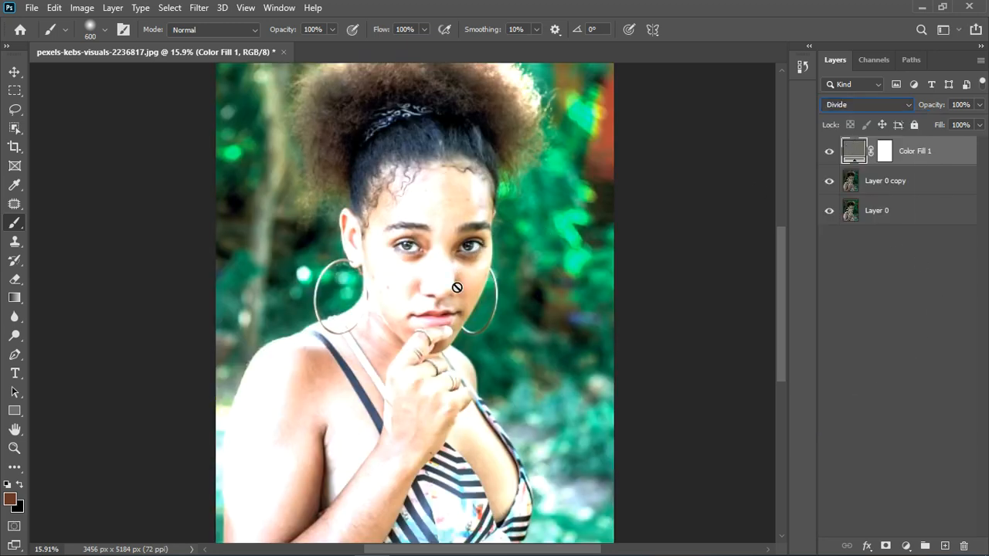
- Lighten the Divide fill layer's colour to #dcdcc6 by raising its brightness to 86%, and fit the whole image in view
{"action": "double_click", "coordinate": [868, 154]}
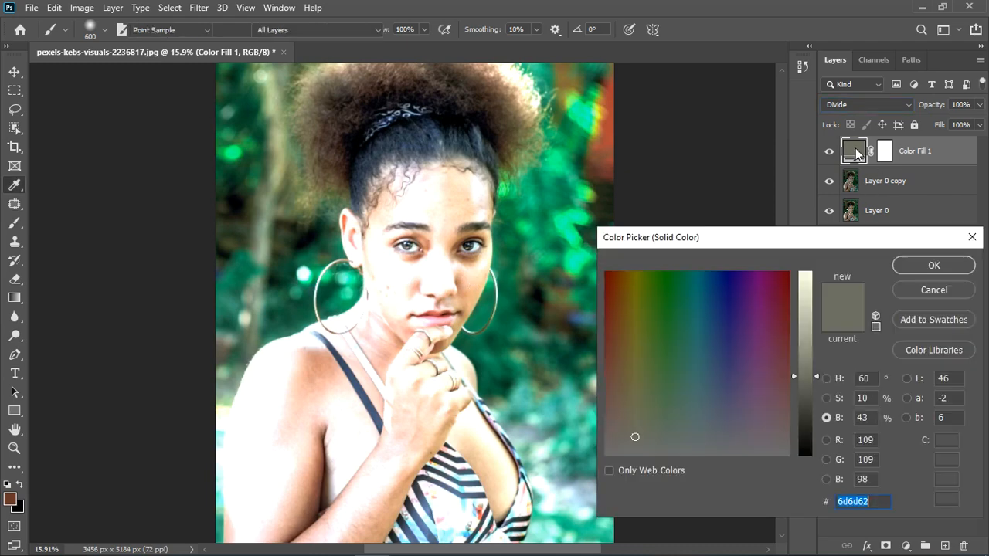
{"action": "left_click_drag", "start_coordinate": [816, 377], "coordinate": [819, 297]}
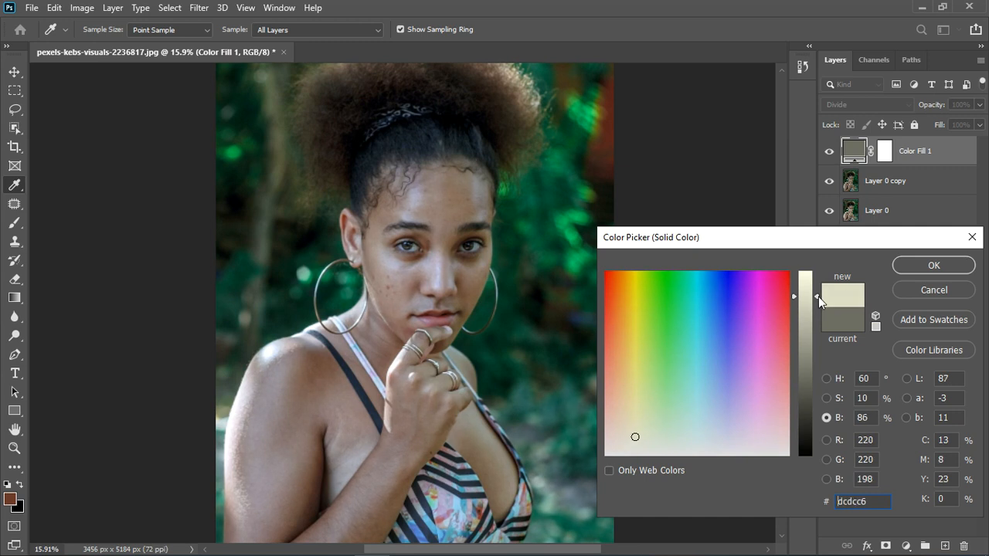
{"action": "left_click", "coordinate": [920, 262]}
{"action": "key", "text": "b"}
{"action": "key", "text": "ctrl+0"}
{"action": "left_click", "coordinate": [458, 321]}
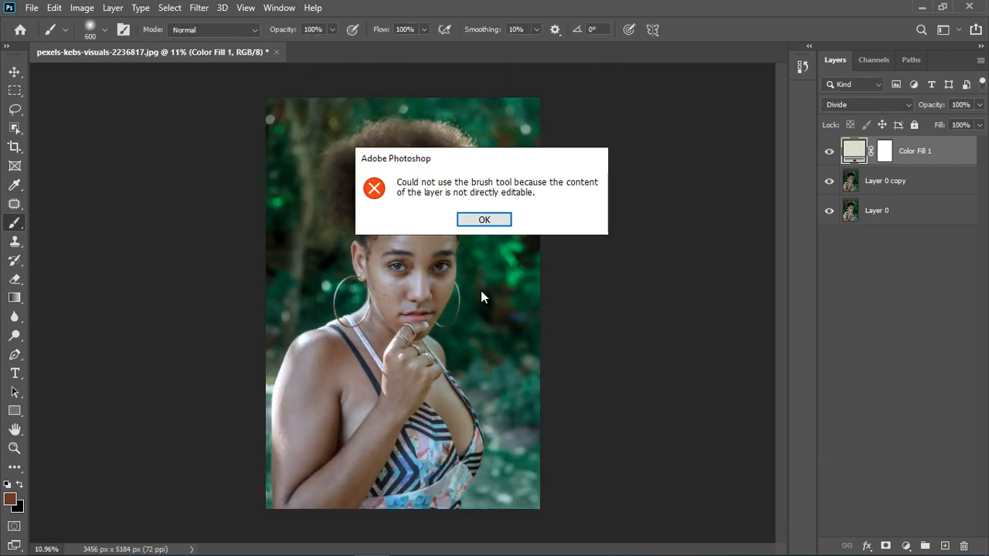
{"action": "left_click", "coordinate": [476, 220]}
- Group the Color Fill 1 and Layer 0 copy layers, expand the group, and toggle its visibility to compare the effect
{"action": "left_click", "coordinate": [933, 185], "text": "shift"}
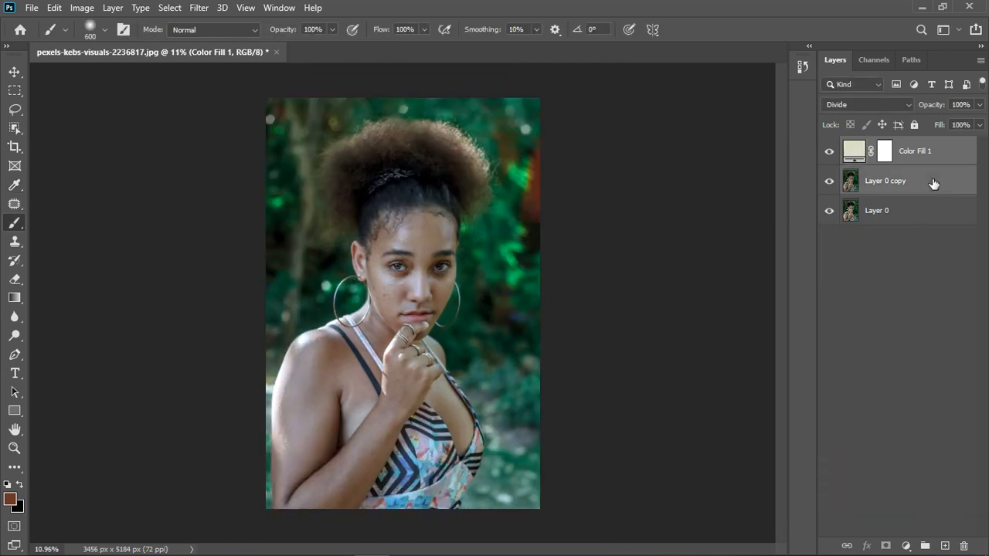
{"action": "left_click", "coordinate": [926, 545]}
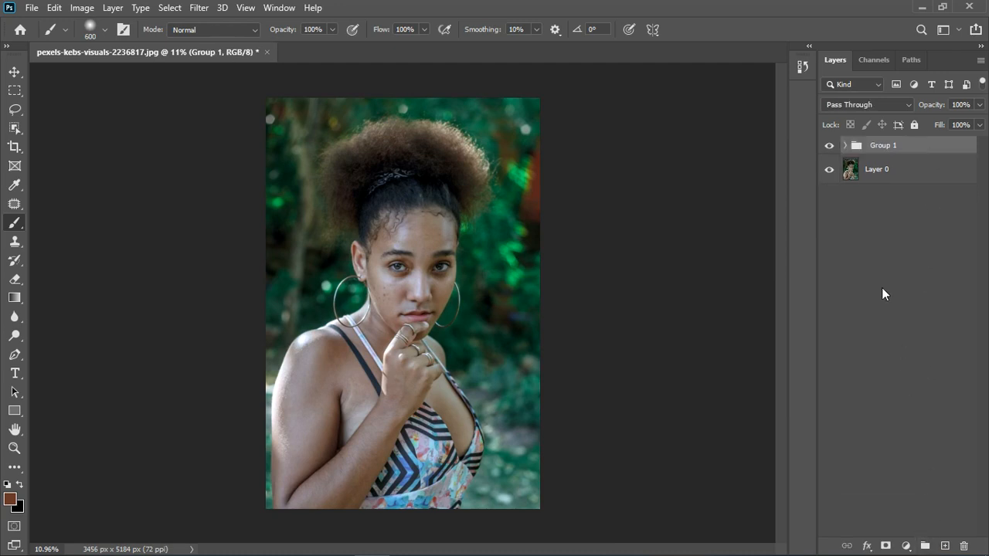
{"action": "left_click", "coordinate": [846, 147]}
{"action": "scroll", "coordinate": [391, 289], "scroll_direction": "up", "scroll_amount": 2}
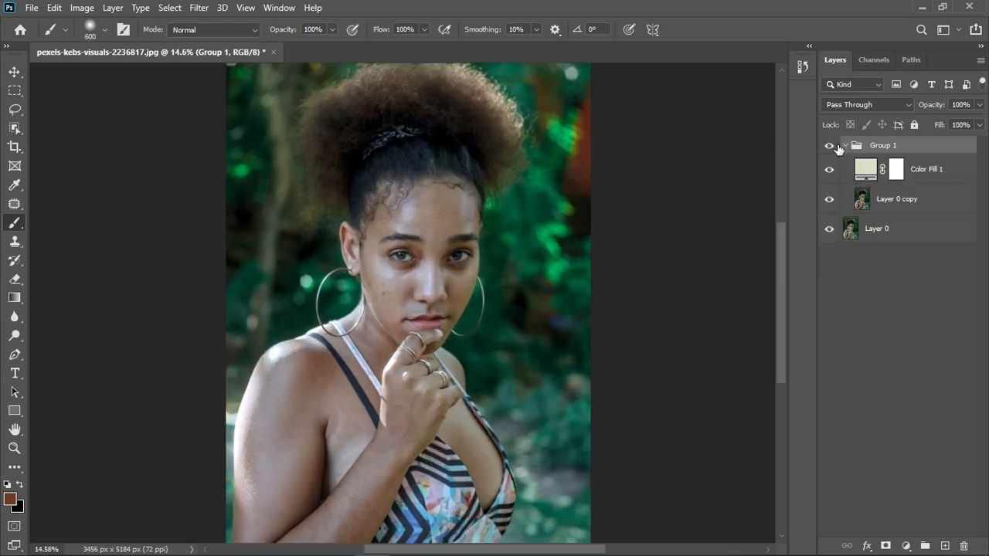
{"action": "left_click", "coordinate": [830, 146]}
{"action": "left_click", "coordinate": [839, 152]}
- Add a Hue/Saturation adjustment clipped to the Color Fill 1 layer and set its Saturation to +19
{"action": "left_click", "coordinate": [937, 175]}
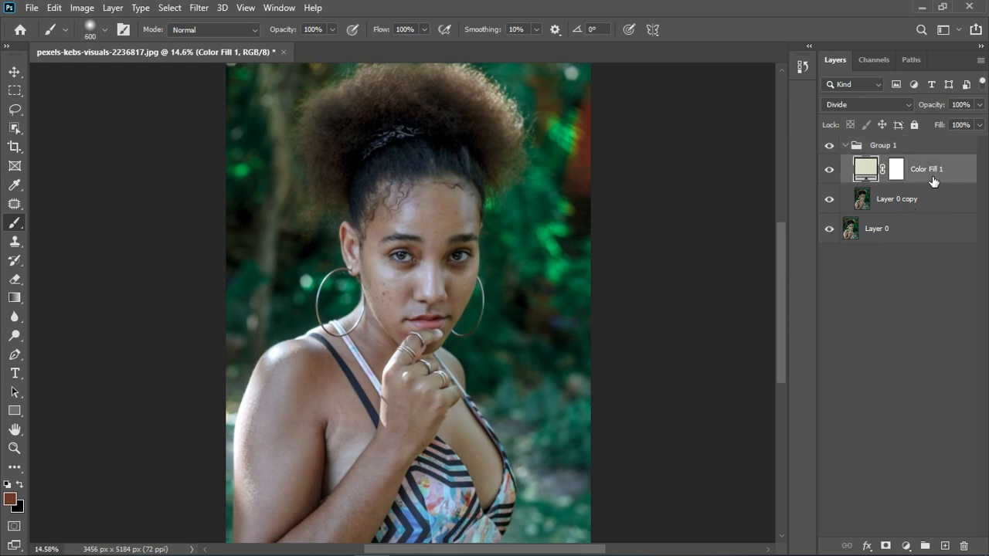
{"action": "left_click", "coordinate": [907, 546]}
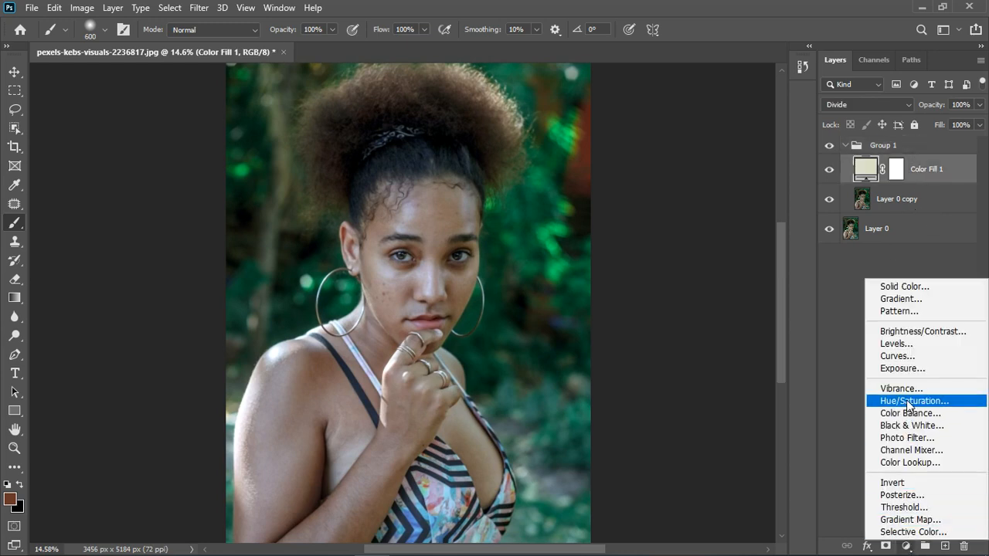
{"action": "left_click", "coordinate": [906, 400]}
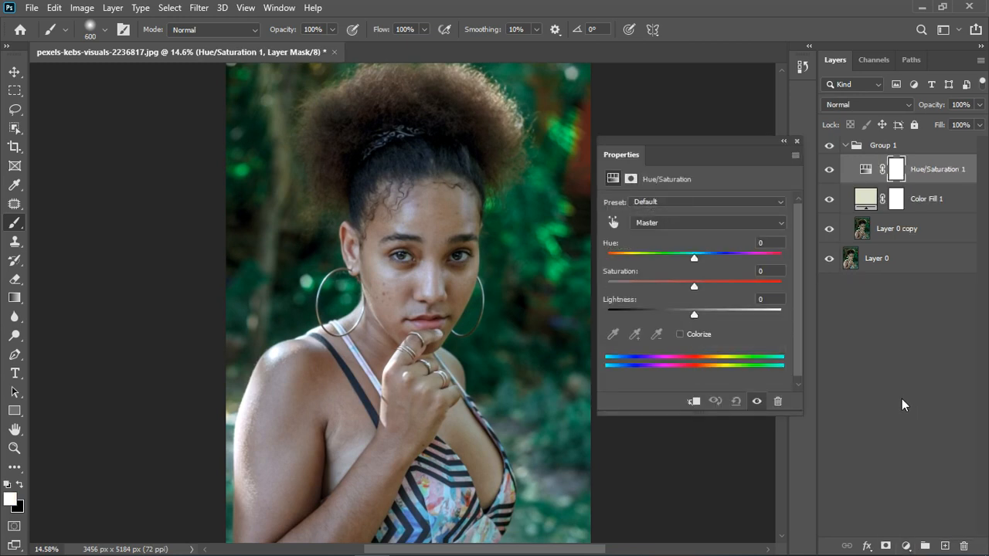
{"action": "left_click", "coordinate": [696, 401]}
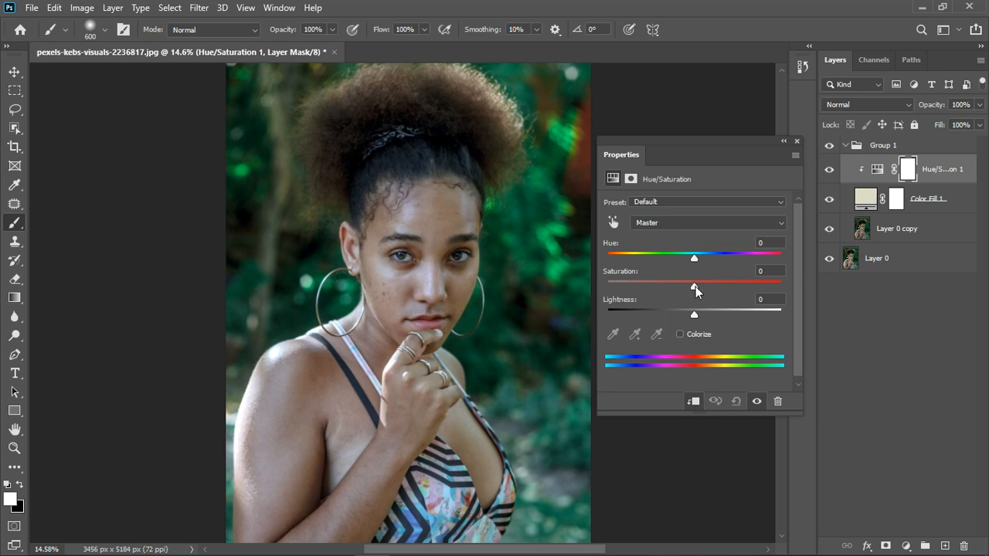
{"action": "left_click_drag", "start_coordinate": [696, 286], "coordinate": [731, 284]}
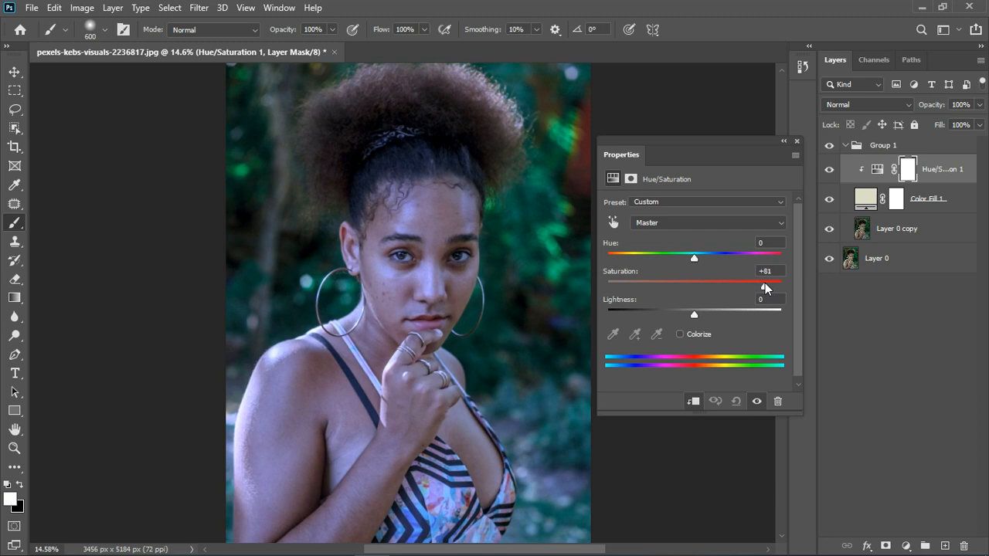
{"action": "left_click_drag", "start_coordinate": [765, 282], "coordinate": [706, 287]}
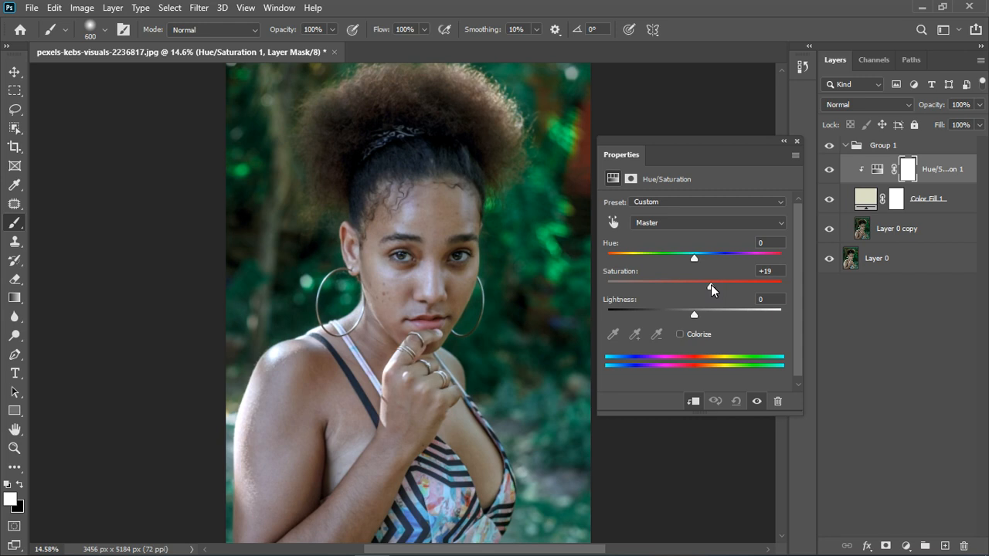
{"action": "left_click", "coordinate": [800, 140]}
{"action": "key", "text": "ctrl+0"}
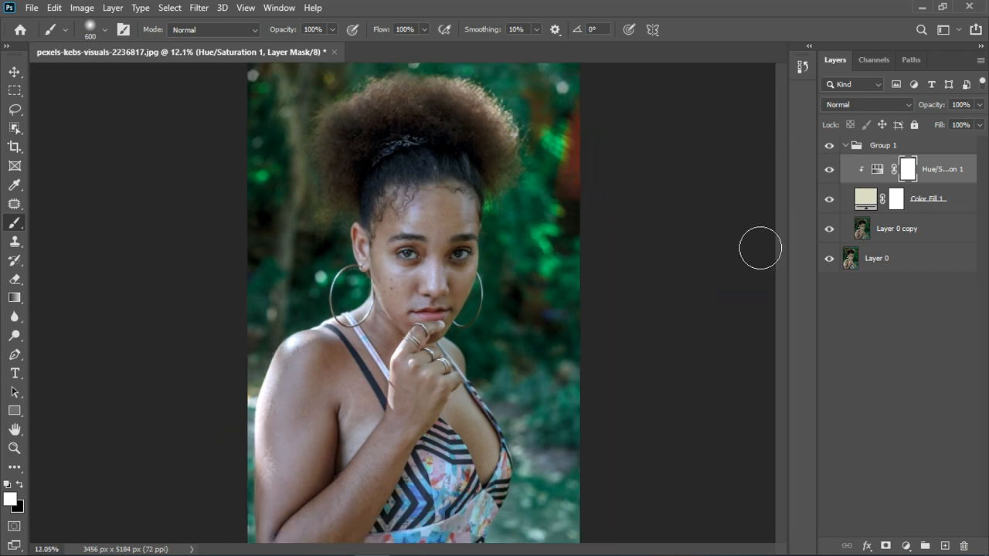
- Collapse Group 1 and toggle its visibility to compare the corrected portrait with the original, inspecting the skin up close
{"action": "left_click", "coordinate": [848, 147]}
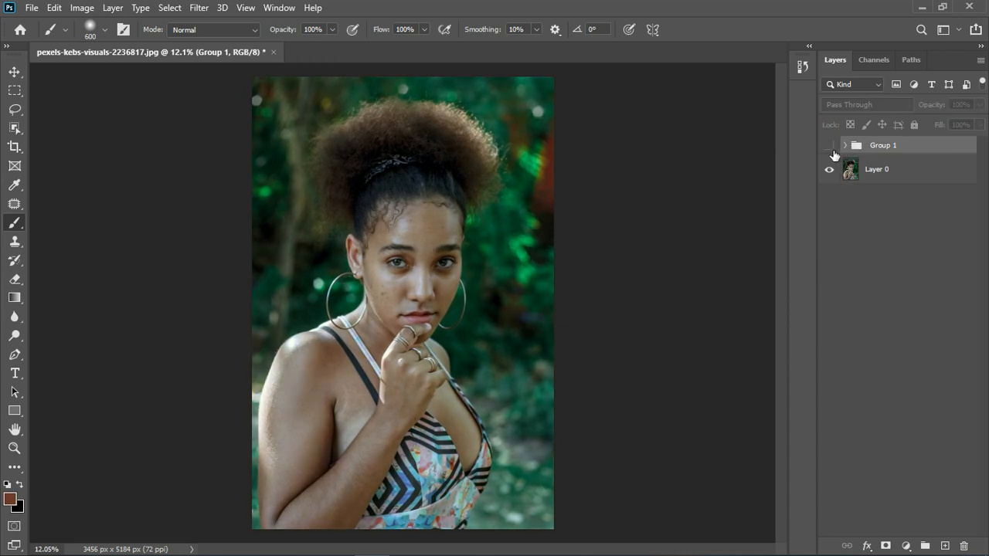
{"action": "left_click", "coordinate": [834, 151]}
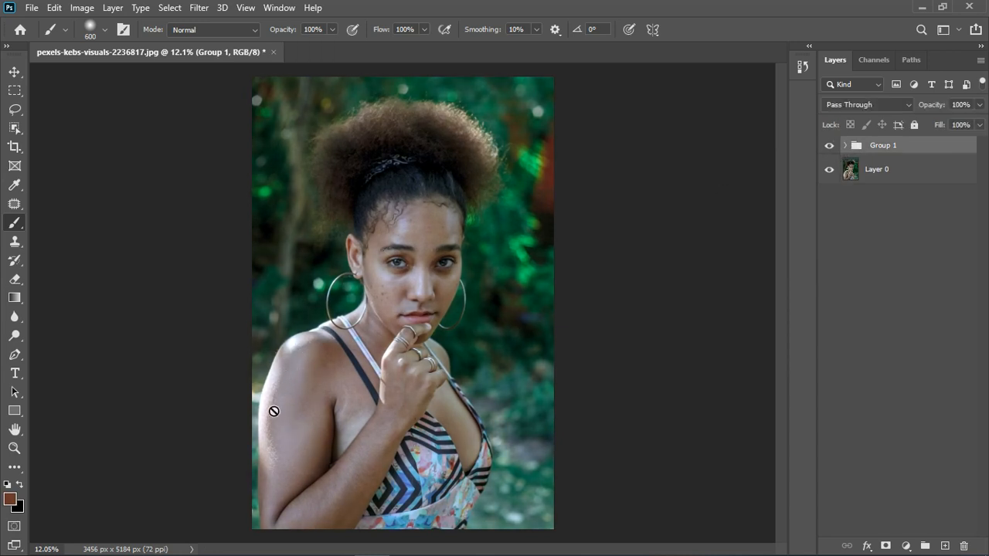
{"action": "scroll", "coordinate": [429, 248], "scroll_direction": "up", "scroll_amount": 1}
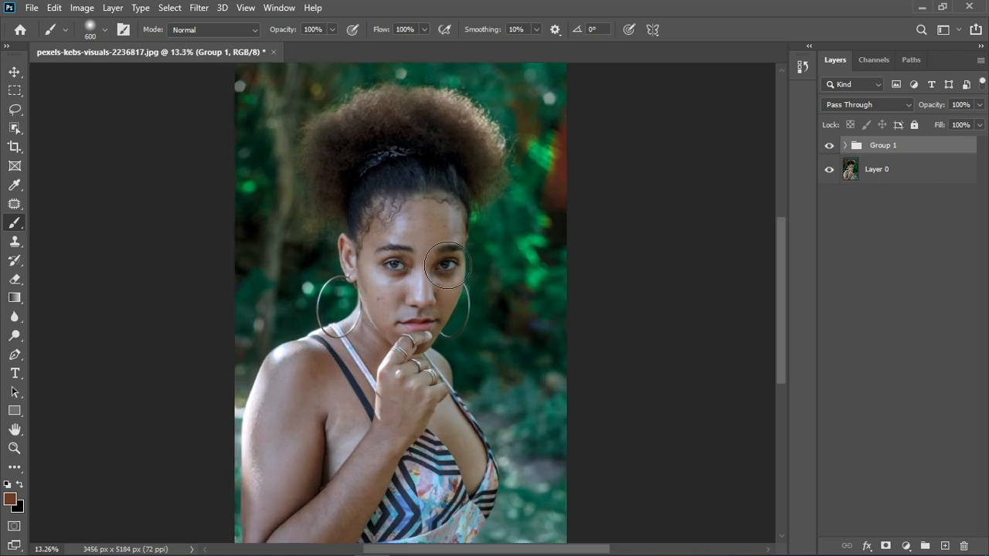
{"action": "scroll", "coordinate": [430, 248], "scroll_direction": "down", "scroll_amount": 1}
{"action": "scroll", "coordinate": [310, 412], "scroll_direction": "up", "scroll_amount": 2}
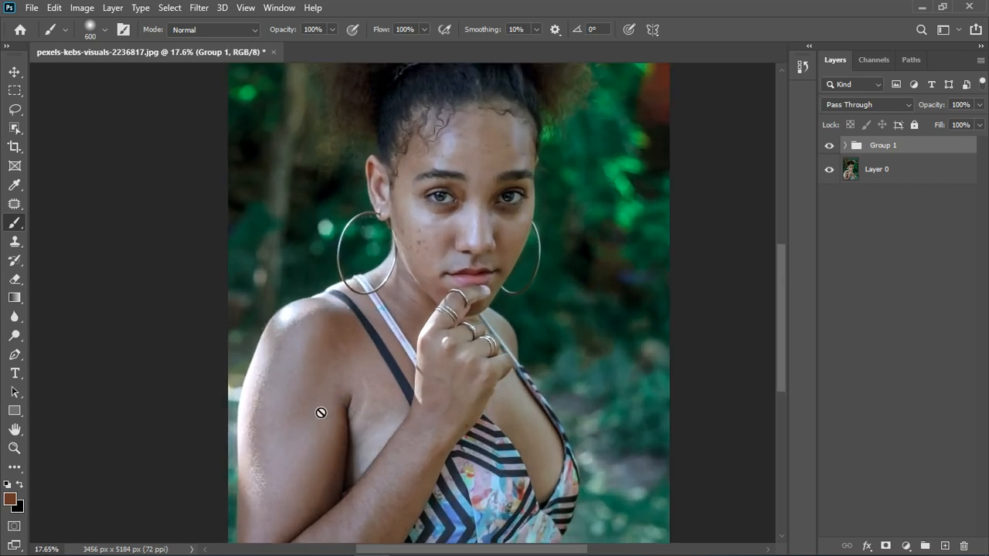
{"action": "scroll", "coordinate": [404, 346], "scroll_direction": "down", "scroll_amount": 1}
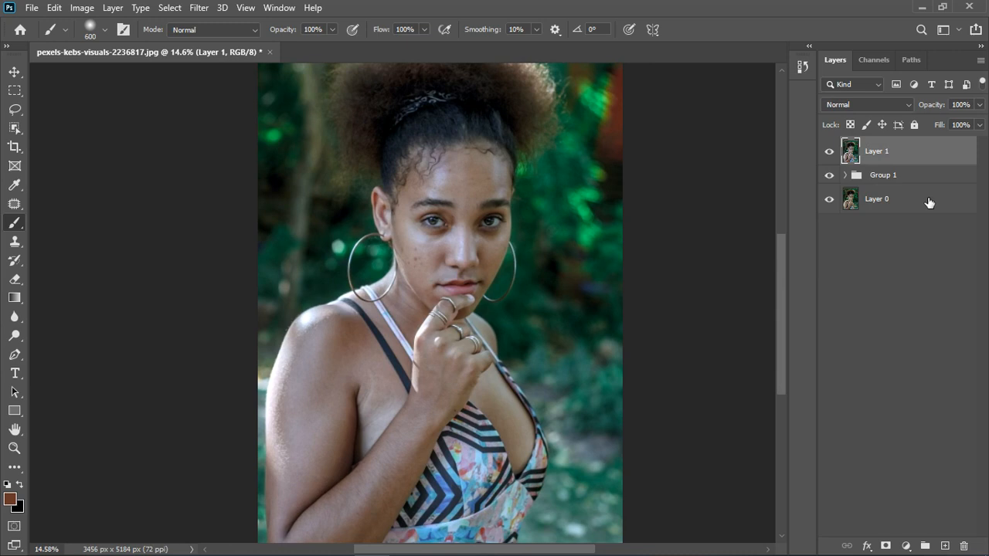
- Add a Hue/Saturation adjustment above Layer 1 and target the Reds by sampling the skin near the shoulder
{"action": "left_click", "coordinate": [906, 547]}
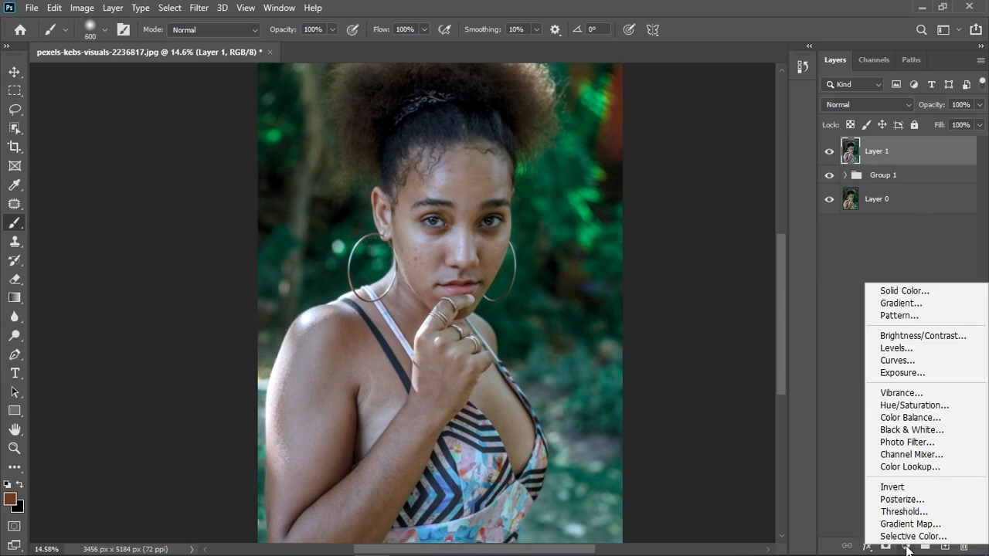
{"action": "left_click", "coordinate": [907, 406]}
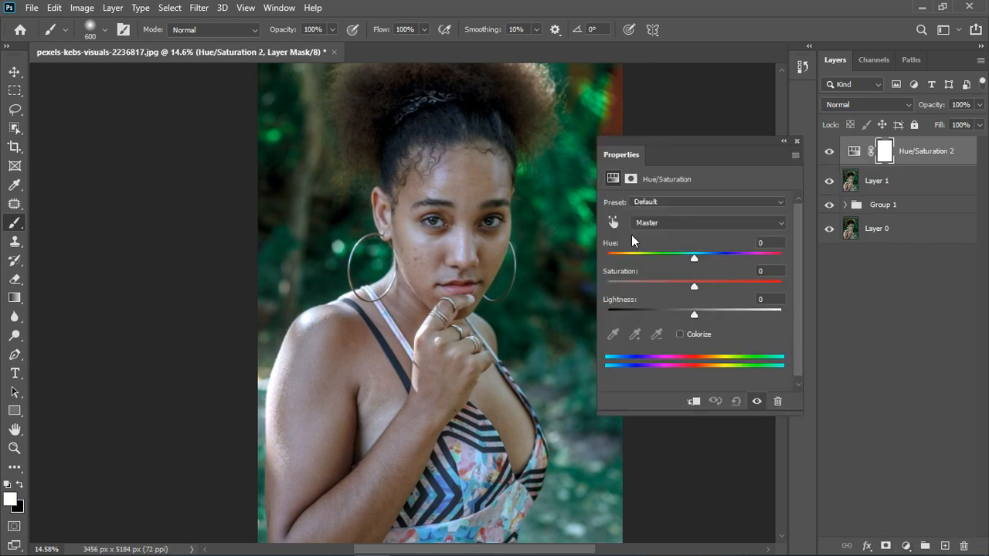
{"action": "left_click", "coordinate": [613, 223]}
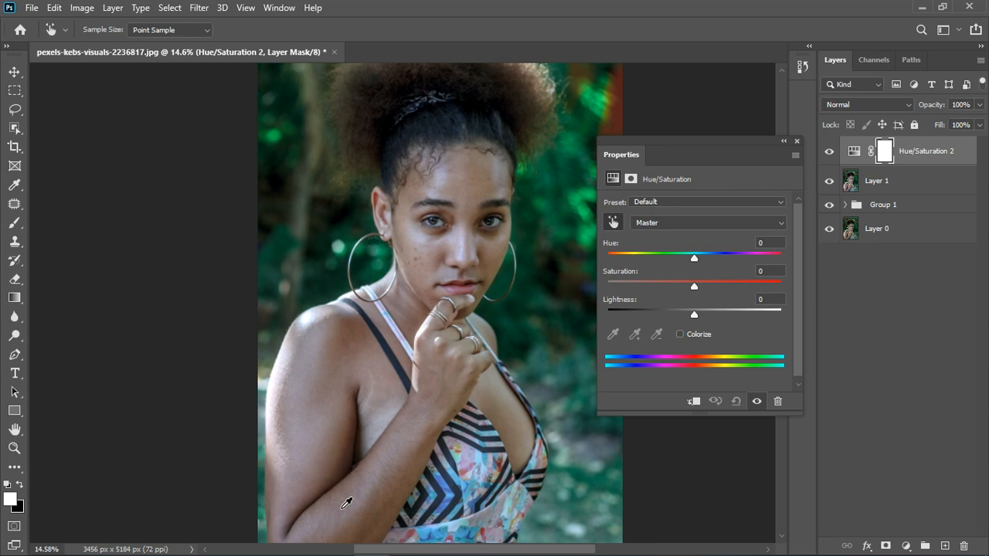
{"action": "left_click", "coordinate": [358, 332]}
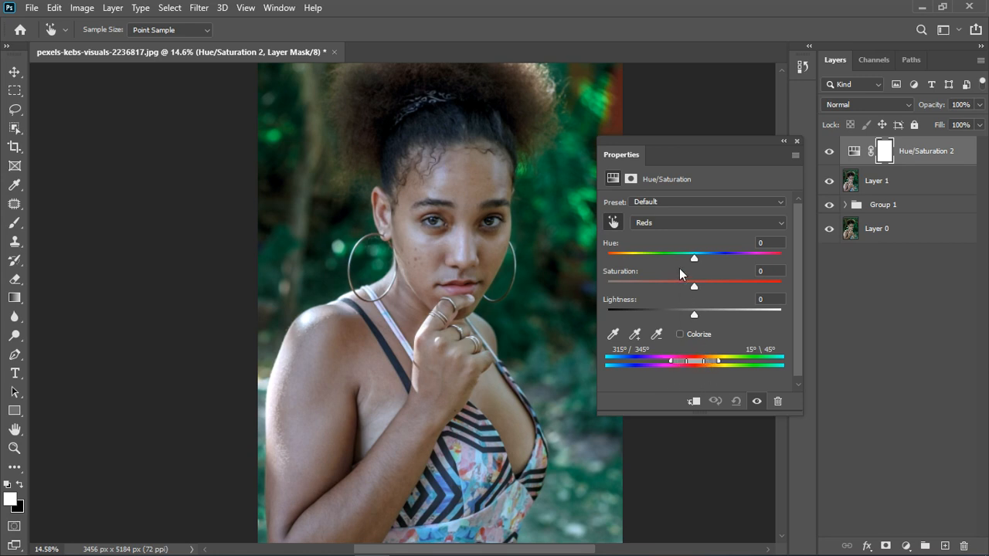
- Exaggerate the targeted reds with Hue -180 and Saturation +72, and toggle the adjustment to check which skin areas are affected
{"action": "left_click_drag", "start_coordinate": [695, 259], "coordinate": [599, 261]}
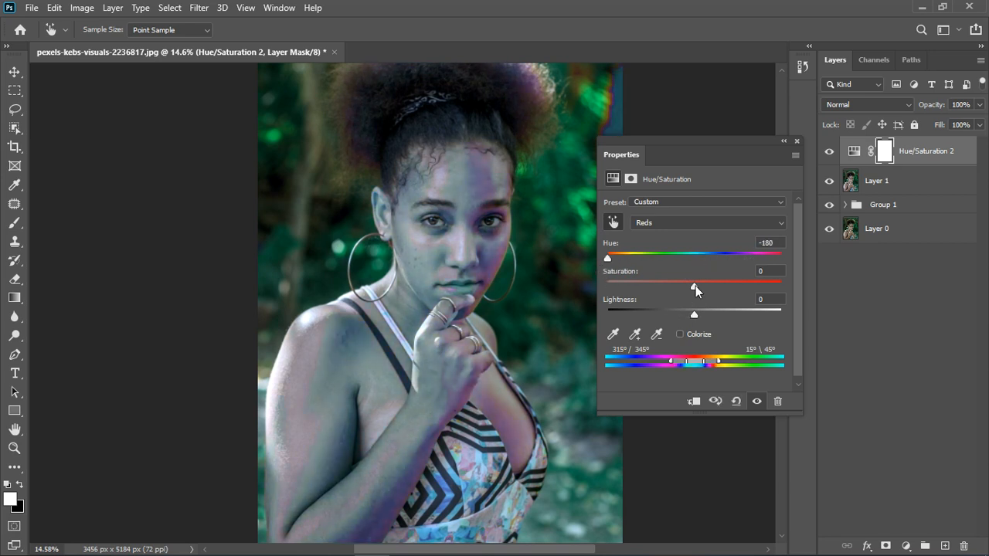
{"action": "left_click_drag", "start_coordinate": [739, 287], "coordinate": [763, 288]}
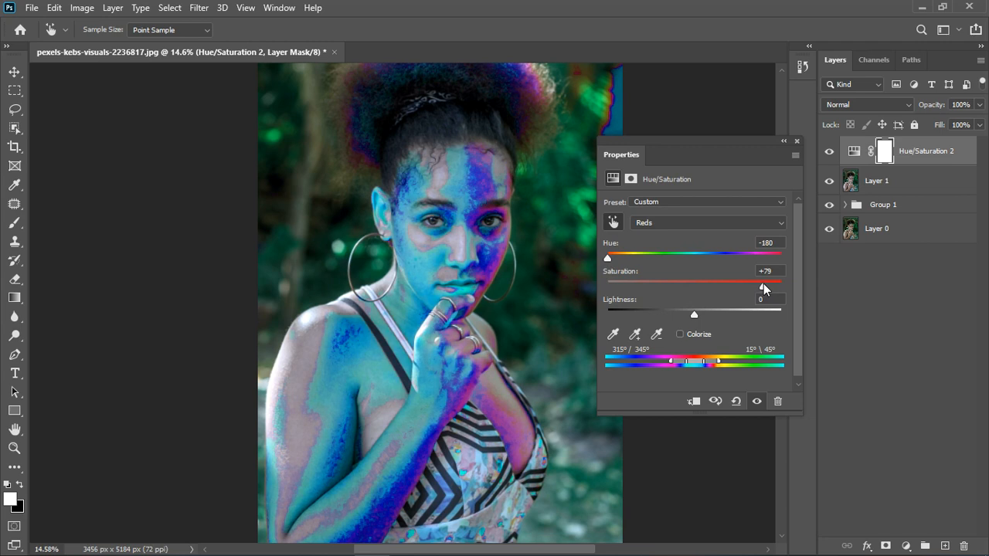
{"action": "left_click", "coordinate": [756, 401]}
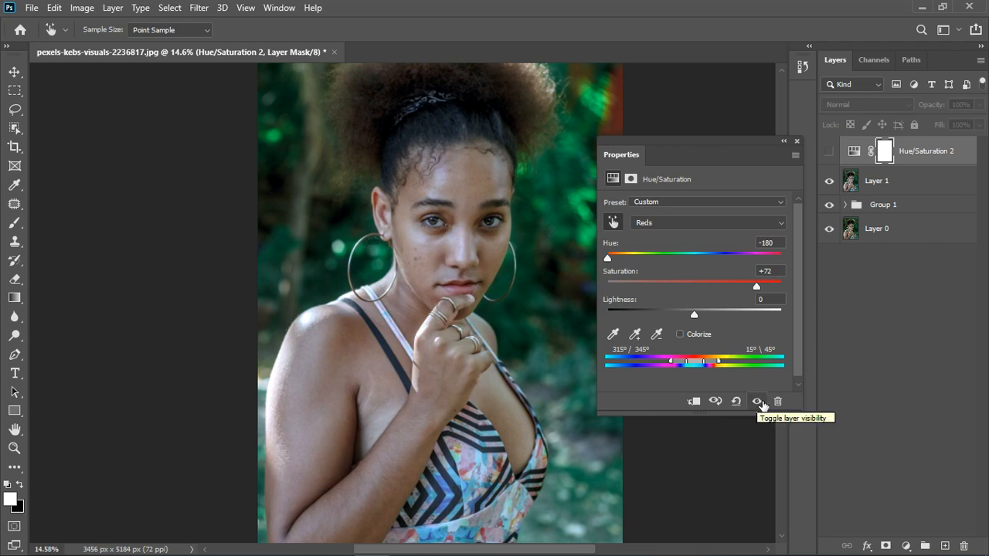
{"action": "left_click", "coordinate": [758, 402]}
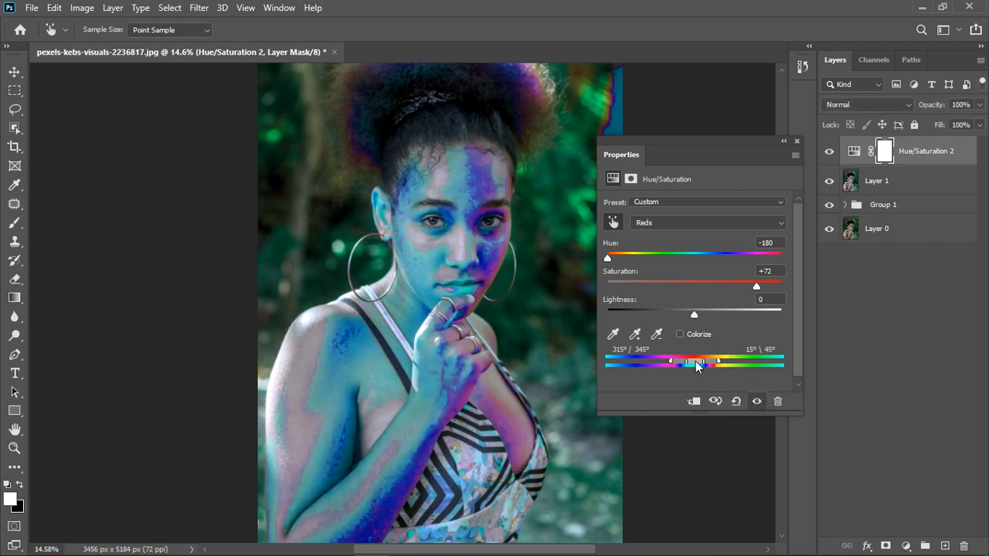
- Refine the adjustment's affected colour range to 329°/17° and 45°\75° over the skin tones, toggling the layer to check coverage
{"action": "mouse_move", "coordinate": [698, 364]}
{"action": "left_mouse_down"}
{"action": "mouse_move", "coordinate": [677, 371]}
{"action": "mouse_move", "coordinate": [714, 364]}
{"action": "left_mouse_up"}
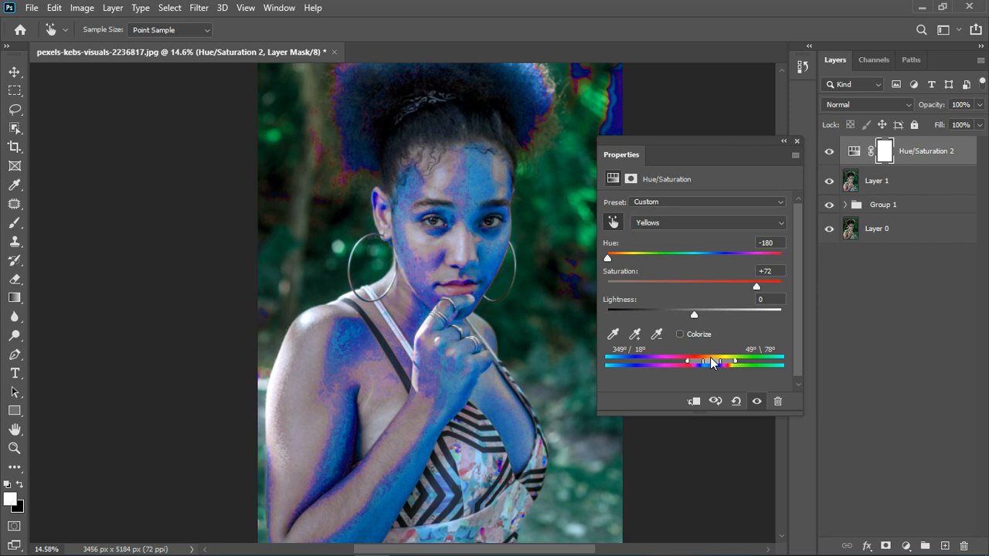
{"action": "left_click_drag", "start_coordinate": [689, 360], "coordinate": [672, 362]}
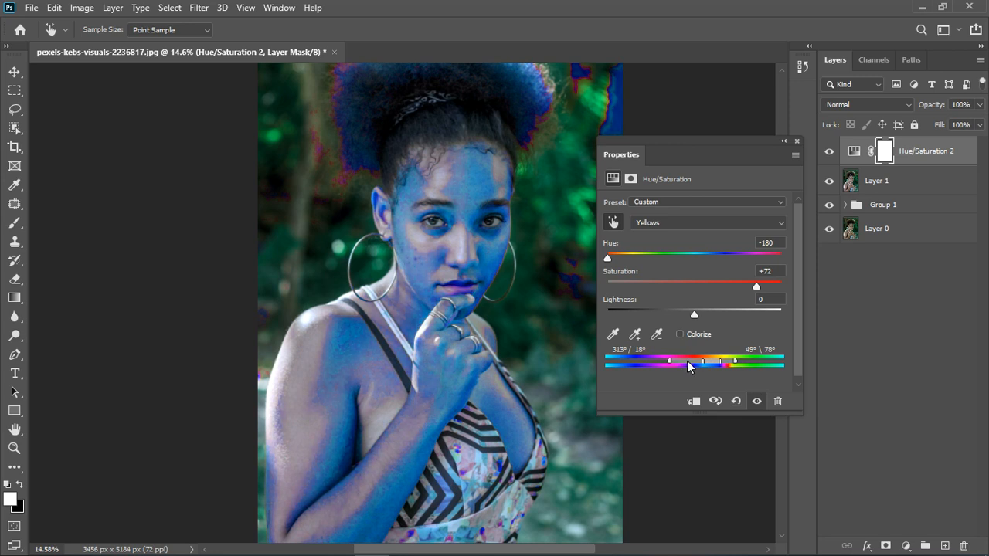
{"action": "left_click_drag", "start_coordinate": [704, 365], "coordinate": [701, 366]}
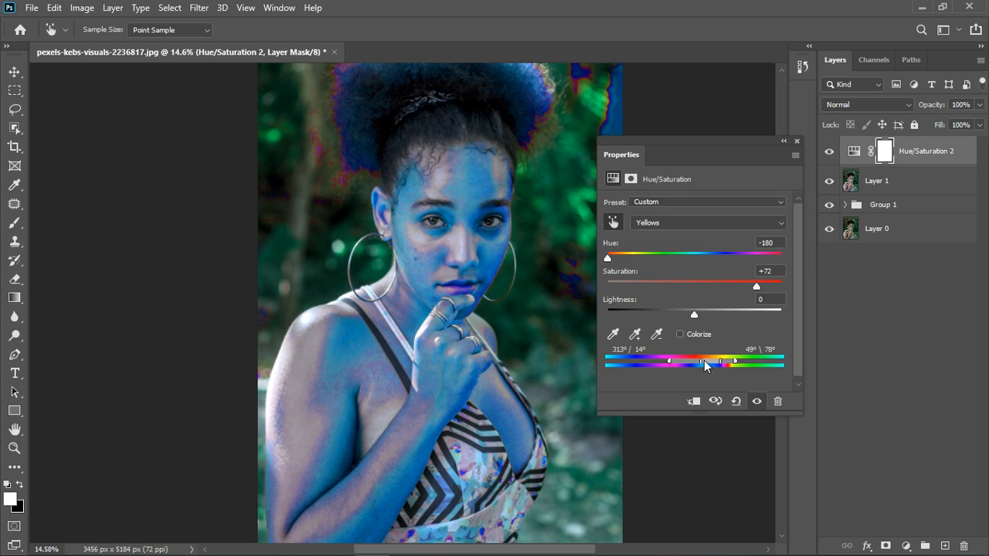
{"action": "left_click", "coordinate": [759, 402]}
{"action": "left_click", "coordinate": [760, 402]}
{"action": "left_click_drag", "start_coordinate": [674, 367], "coordinate": [682, 366]}
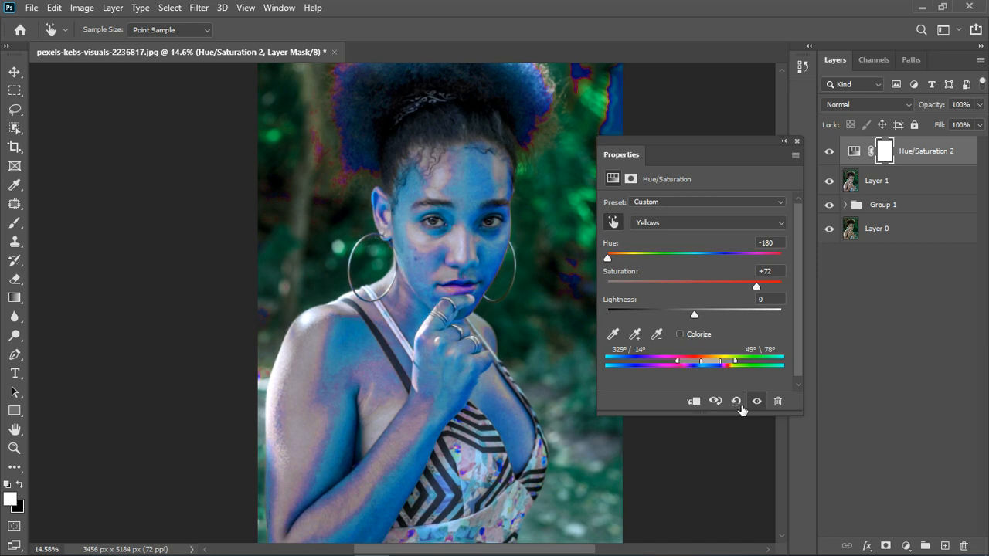
{"action": "left_click", "coordinate": [760, 402]}
{"action": "left_click", "coordinate": [759, 402]}
{"action": "left_click_drag", "start_coordinate": [735, 360], "coordinate": [702, 363]}
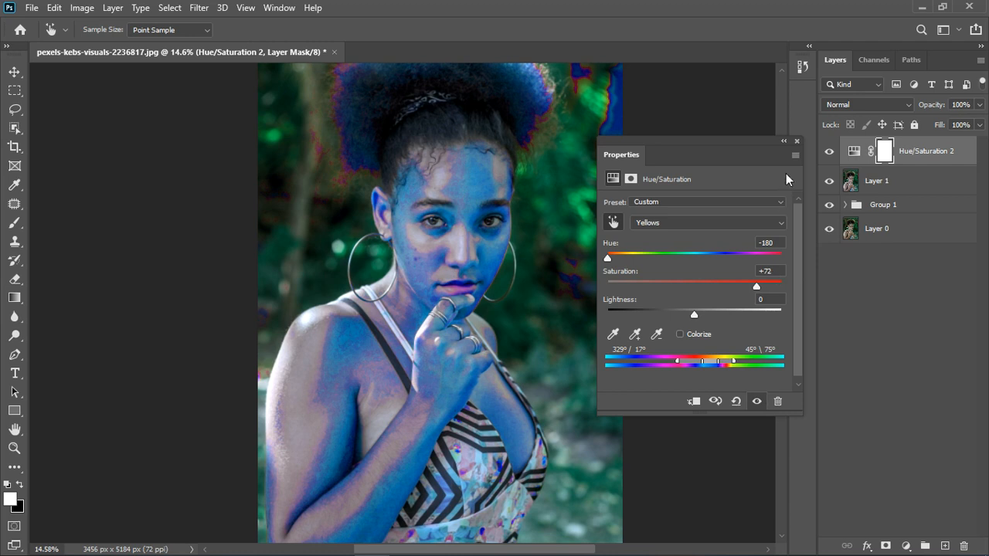
- Reset the Hue and Saturation of the refined skin-tone range to 0
{"action": "left_click", "coordinate": [781, 247]}
{"action": "type", "text": "0"}
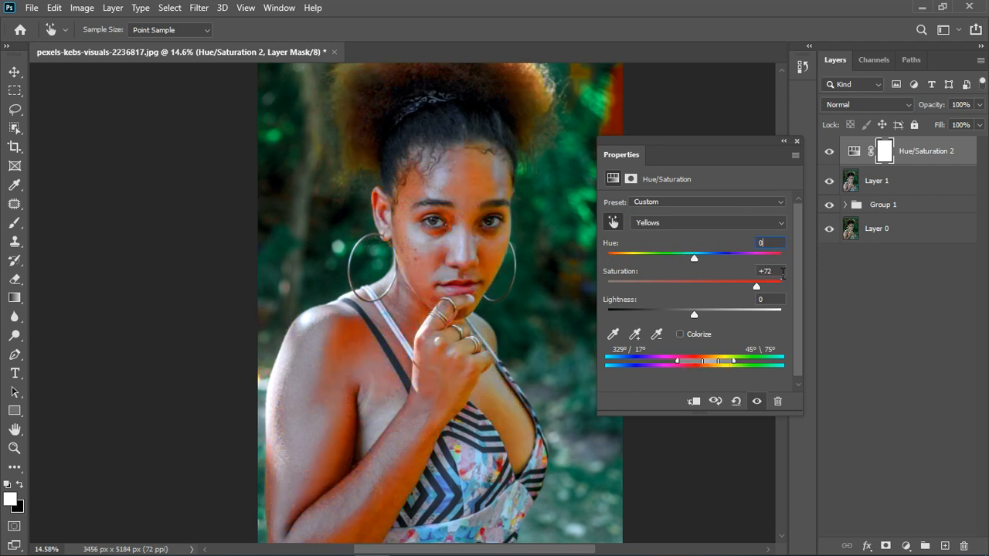
{"action": "left_click", "coordinate": [782, 271]}
{"action": "type", "text": "0"}
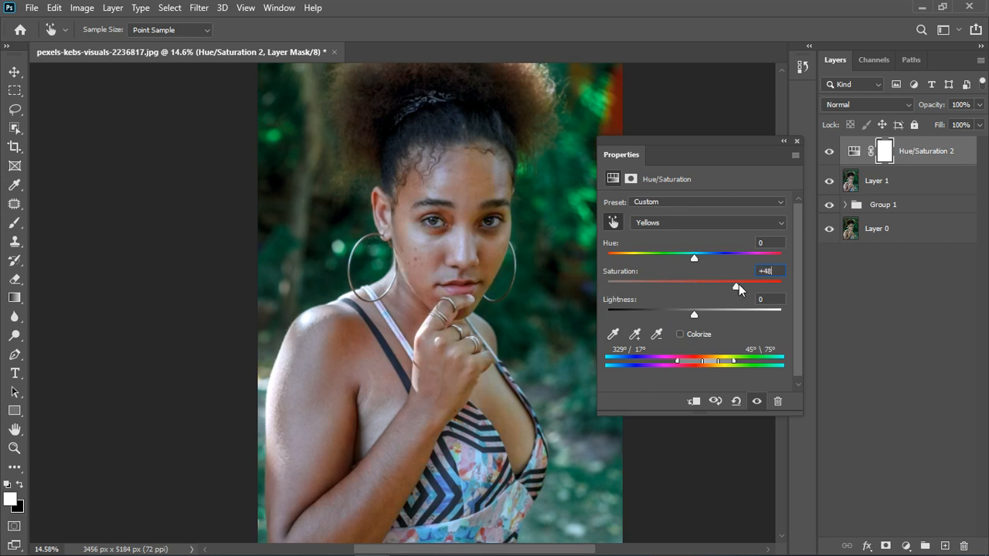
- Try the skin-tone range's Saturation at -24, return it to 0, and raise the Lightness to +30
{"action": "left_click_drag", "start_coordinate": [745, 285], "coordinate": [673, 287]}
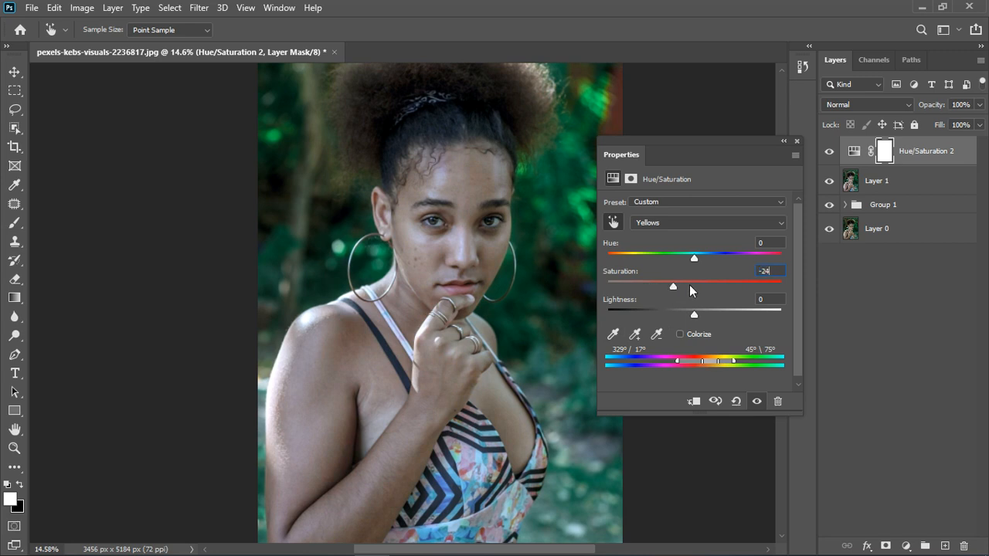
{"action": "left_click_drag", "start_coordinate": [773, 270], "coordinate": [754, 269]}
{"action": "type", "text": "0"}
{"action": "left_click_drag", "start_coordinate": [705, 313], "coordinate": [710, 313]}
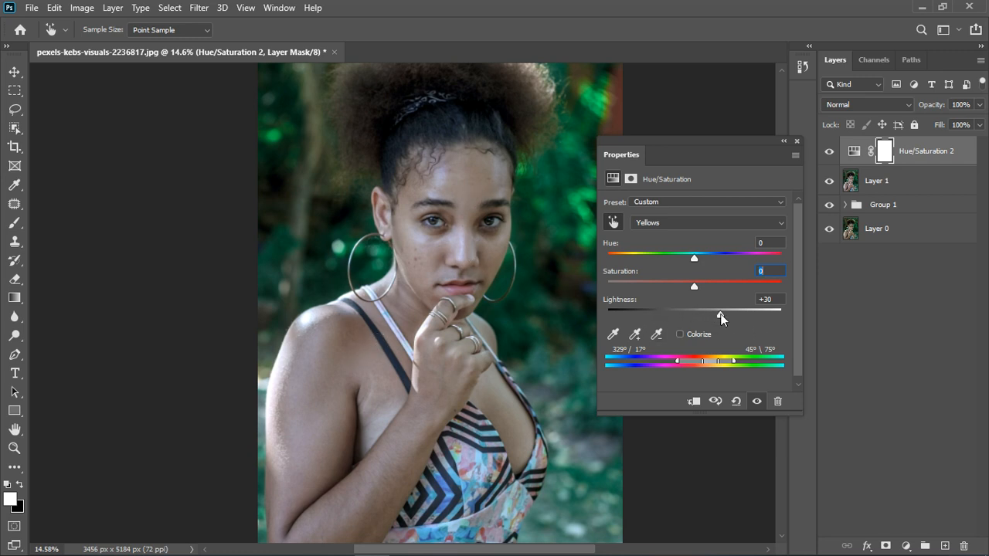
- Try a higher Saturation for the skin-tone range, return it to 0, and set the Lightness to +37
{"action": "mouse_move", "coordinate": [694, 287]}
{"action": "left_mouse_down"}
{"action": "mouse_move", "coordinate": [599, 287]}
{"action": "mouse_move", "coordinate": [705, 286]}
{"action": "left_mouse_up"}
{"action": "double_click", "coordinate": [766, 272]}
{"action": "type", "text": "0"}
{"action": "left_click_drag", "start_coordinate": [720, 315], "coordinate": [727, 315]}
{"action": "left_click", "coordinate": [798, 143]}
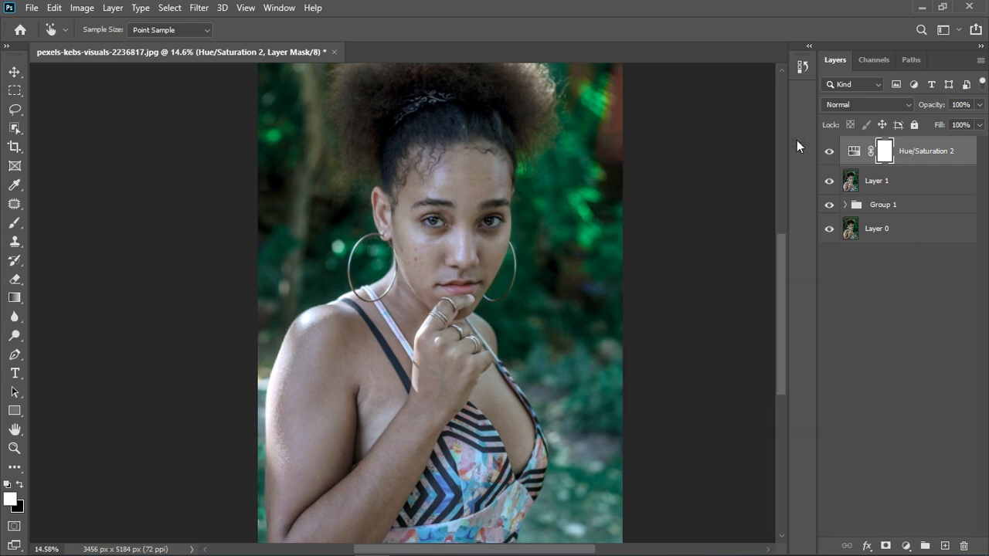
- Add another Hue/Saturation adjustment on top and target its Reds range by sampling the skin on the forearm
{"action": "left_click", "coordinate": [906, 546]}
{"action": "left_click", "coordinate": [902, 399]}
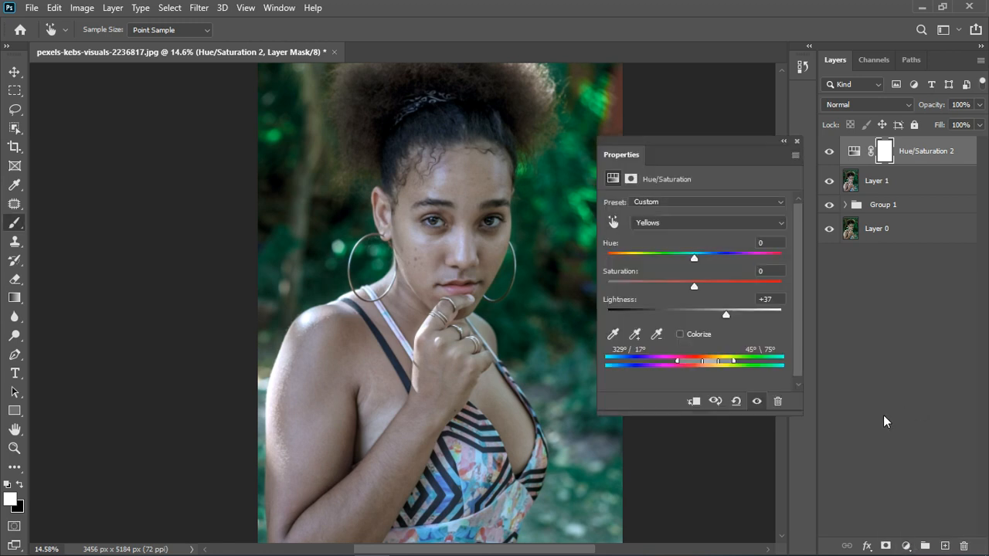
{"action": "left_click", "coordinate": [614, 224]}
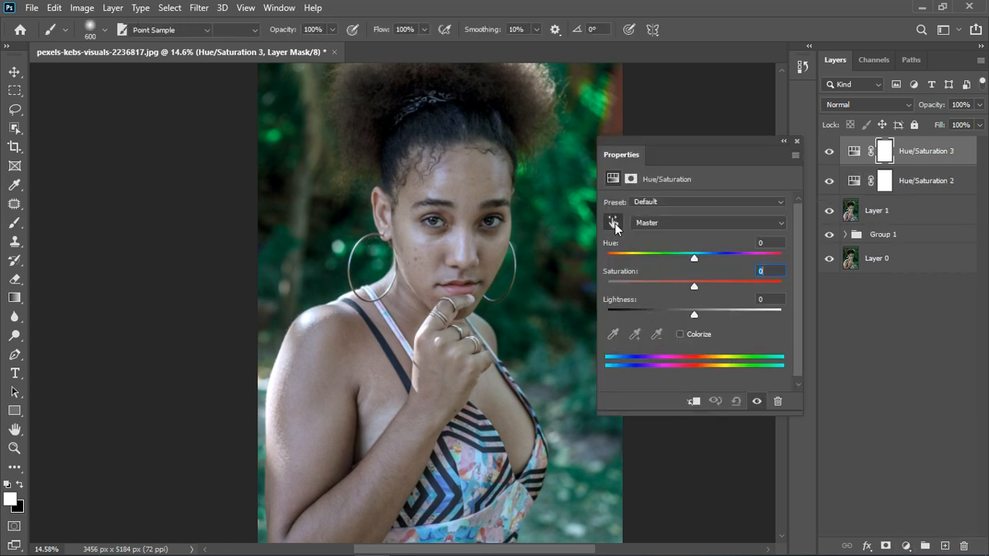
{"action": "left_click", "coordinate": [360, 516]}
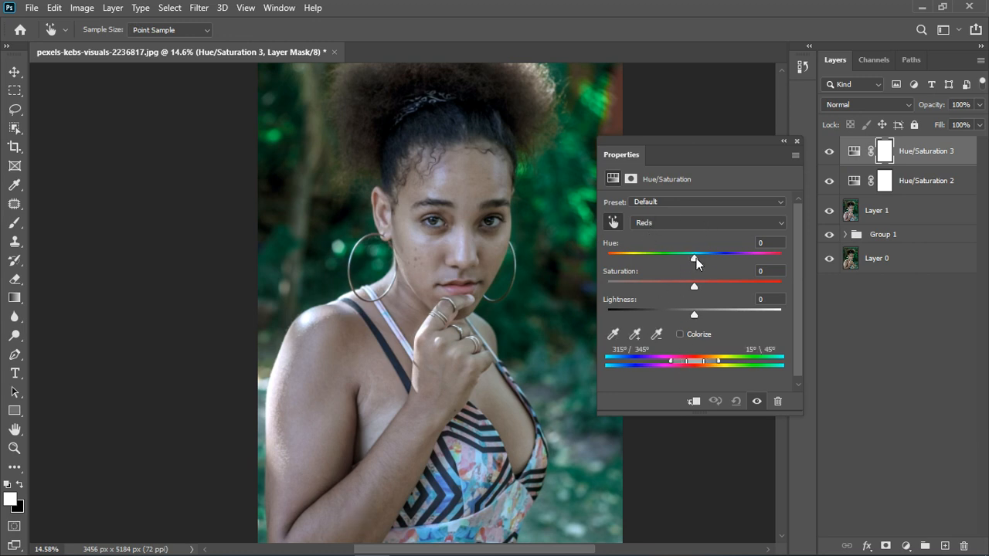
- Exaggerate the Reds with Hue +180 and Saturation +65, then refine the affected range to 300°/17° and 48°\77°, toggling the adjustment to check coverage
{"action": "left_click_drag", "start_coordinate": [694, 258], "coordinate": [804, 268]}
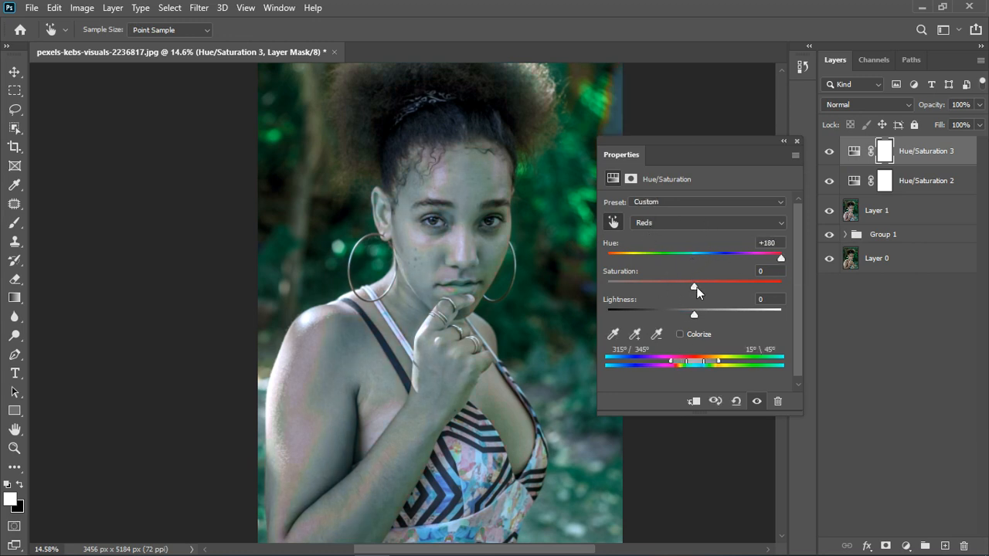
{"action": "left_click_drag", "start_coordinate": [697, 290], "coordinate": [751, 286]}
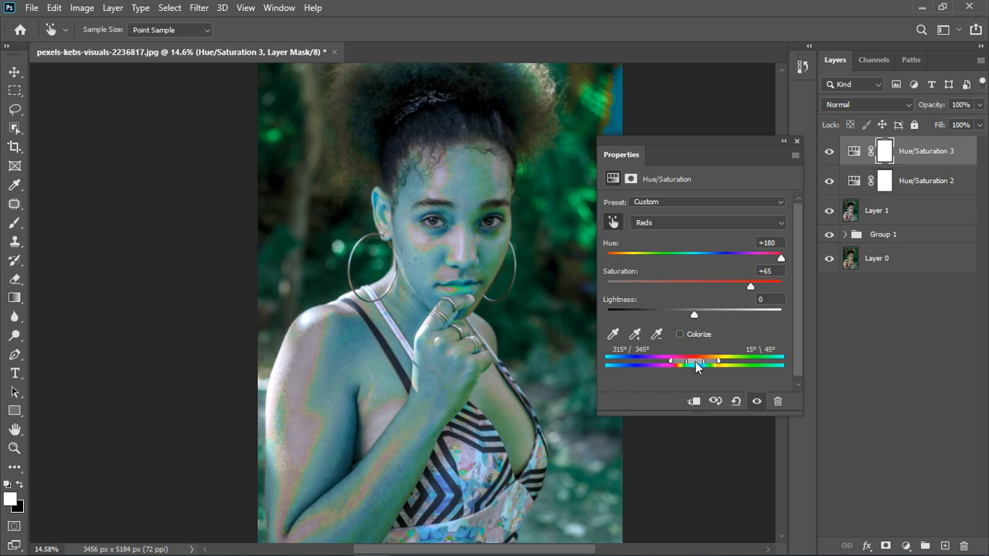
{"action": "left_click_drag", "start_coordinate": [697, 366], "coordinate": [667, 368]}
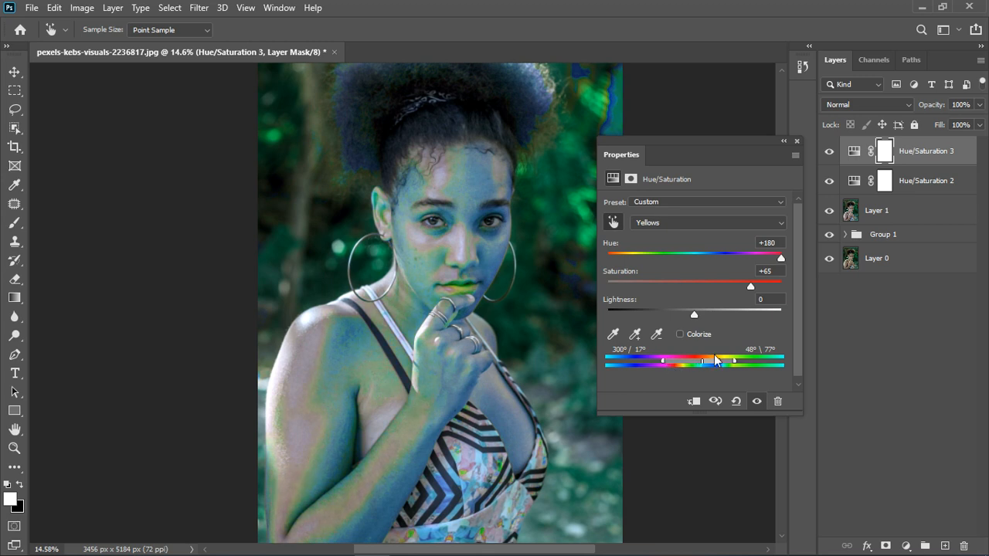
{"action": "left_click", "coordinate": [757, 401]}
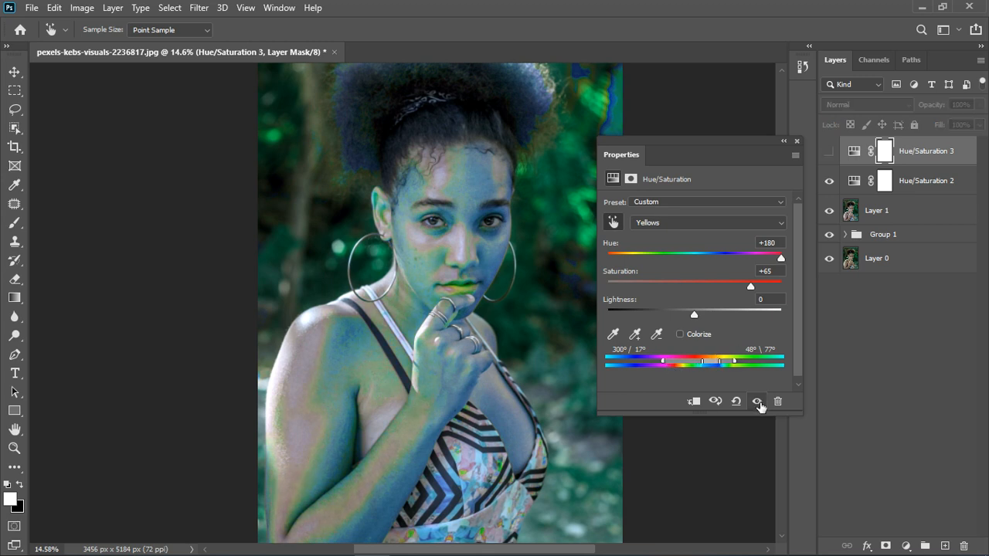
{"action": "left_click", "coordinate": [758, 402]}
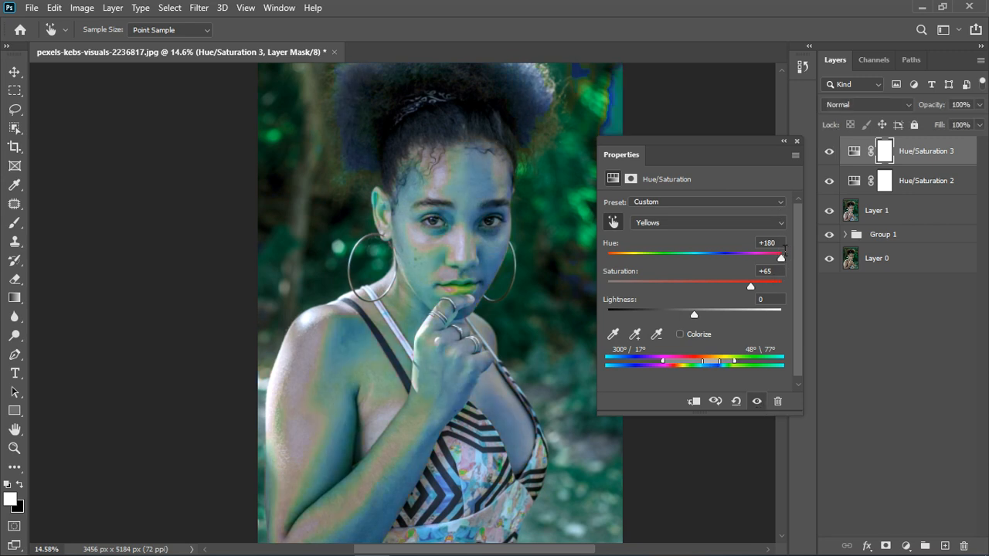
- Reset the refined range's Hue and Saturation to 0 and fine-tune its Saturation and Lightness for the skin
{"action": "double_click", "coordinate": [783, 244]}
{"action": "type", "text": "0"}
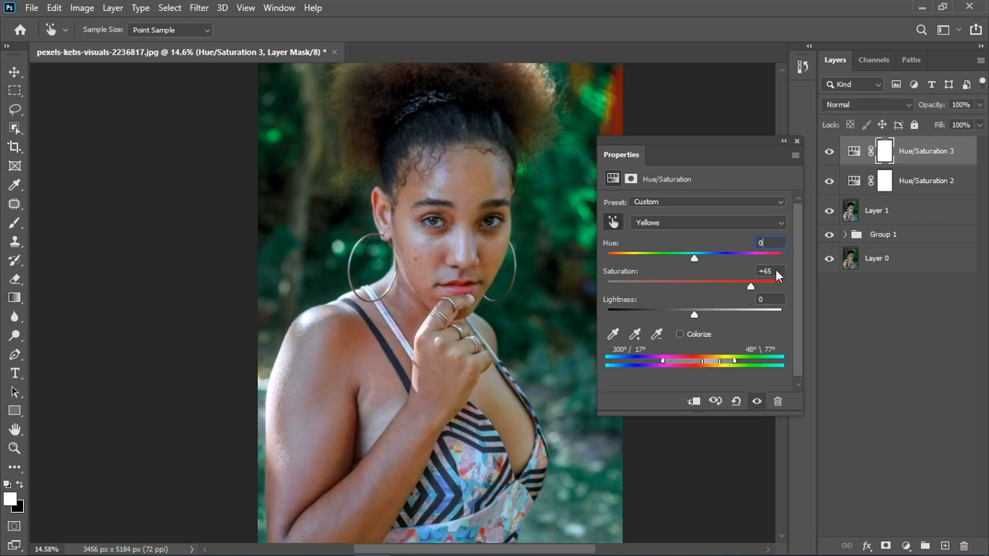
{"action": "double_click", "coordinate": [777, 272]}
{"action": "type", "text": "0"}
{"action": "left_click_drag", "start_coordinate": [696, 286], "coordinate": [697, 316]}
{"action": "left_click", "coordinate": [797, 142]}
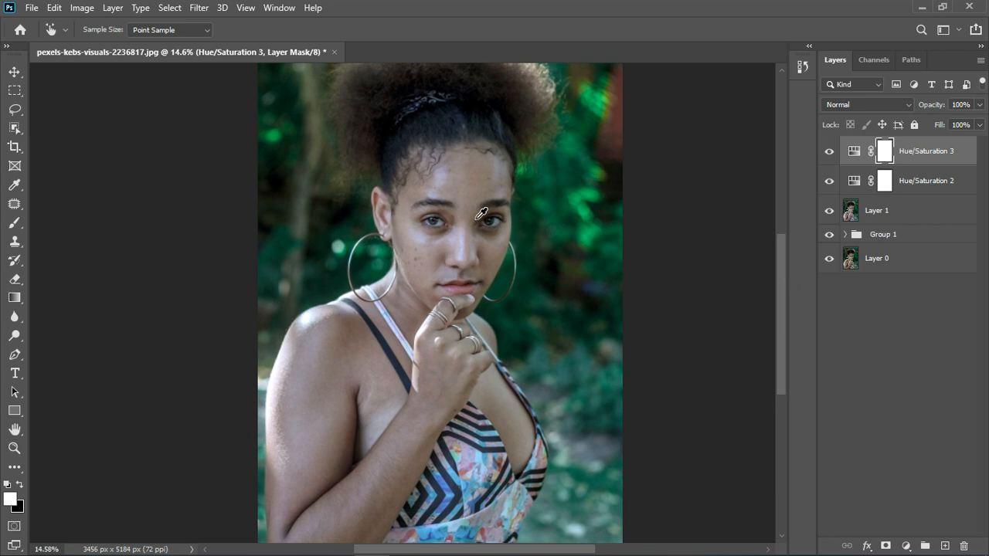
- Hide Layer 2 and toggle the two Hue/Saturation layers to compare the skin before and after, checking the contents of Group 1
{"action": "scroll", "coordinate": [481, 213], "scroll_direction": "down", "scroll_amount": 1}
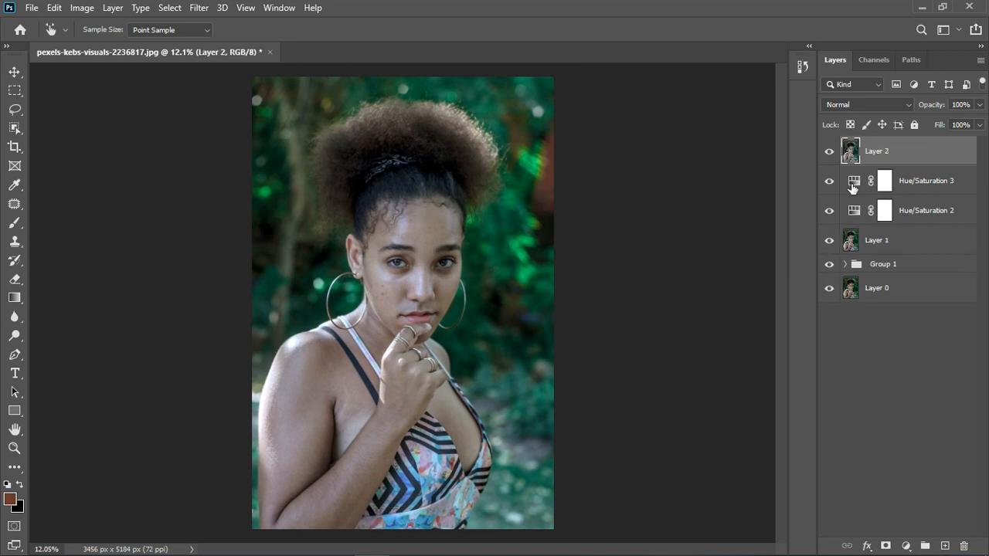
{"action": "left_click_drag", "start_coordinate": [830, 182], "coordinate": [830, 152]}
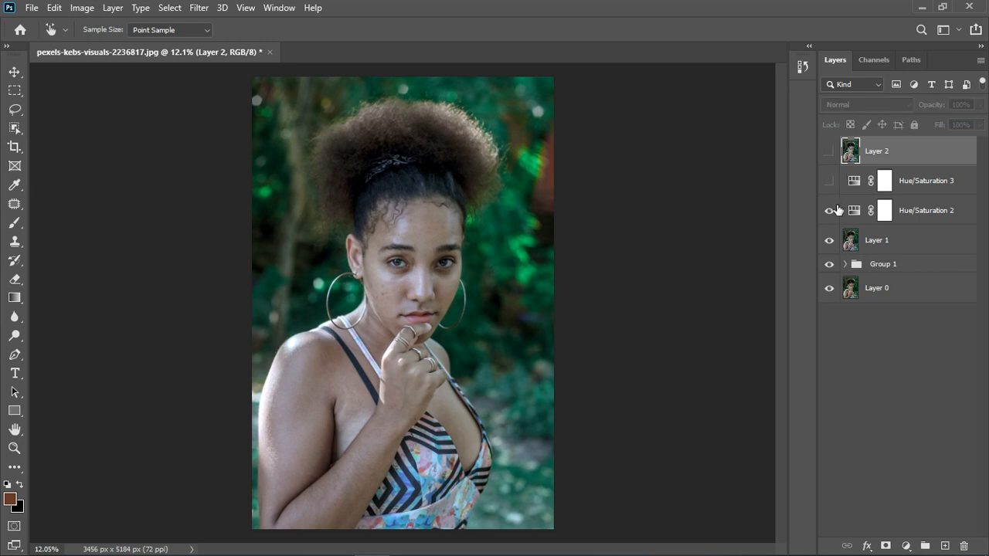
{"action": "left_click", "coordinate": [830, 210]}
{"action": "left_click", "coordinate": [832, 242]}
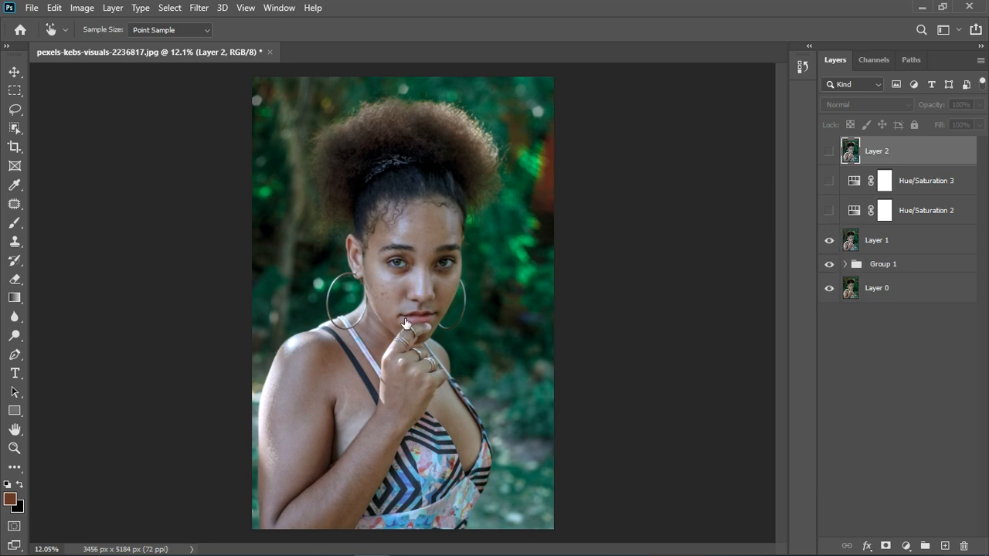
{"action": "key", "text": "b"}
{"action": "left_click", "coordinate": [847, 265]}
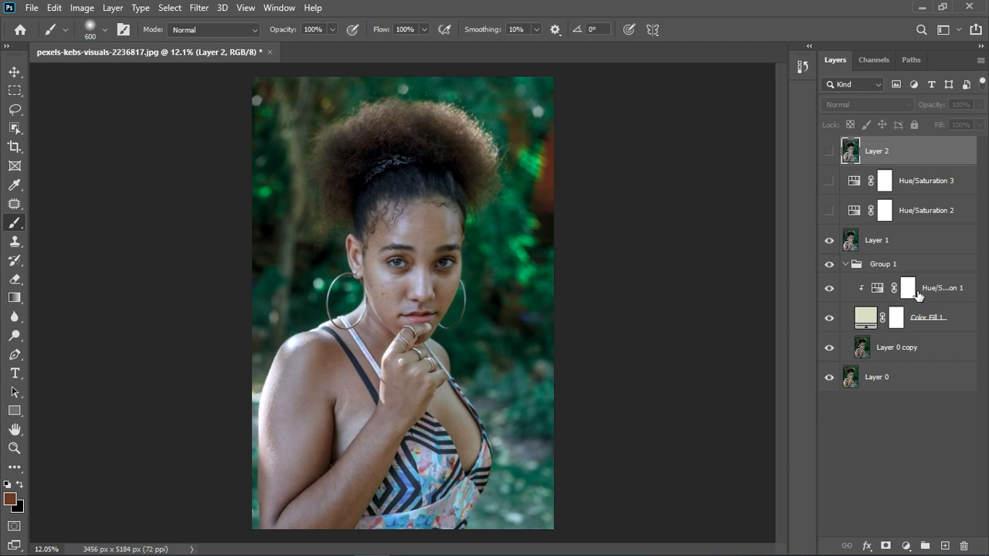
{"action": "left_click", "coordinate": [846, 265]}
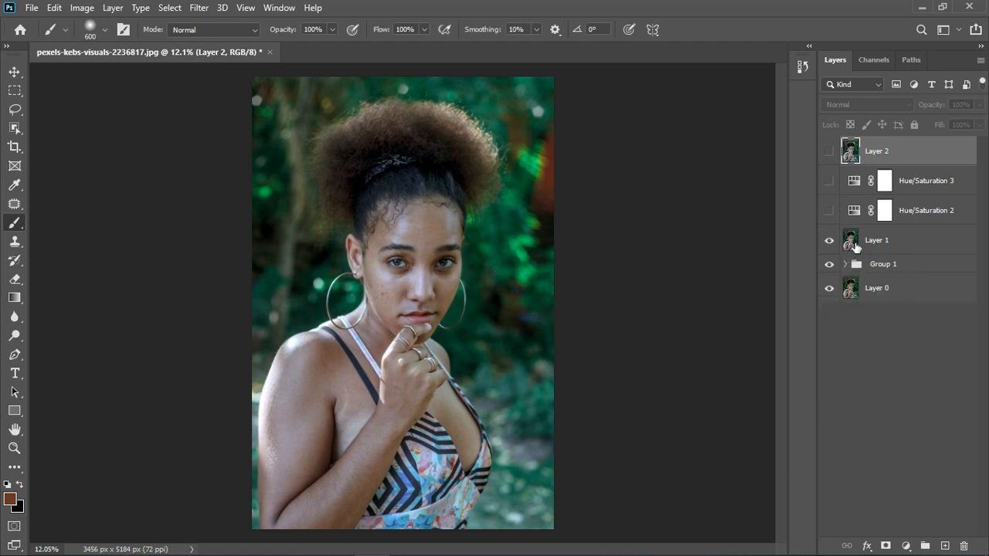
{"action": "left_click", "coordinate": [830, 211]}
{"action": "left_click", "coordinate": [833, 185]}
- Select the Hue/Saturation 2 layer mask and prepare the Brush tool at size 175 for painting around the lips
{"action": "scroll", "coordinate": [414, 313], "scroll_direction": "up", "scroll_amount": 3}
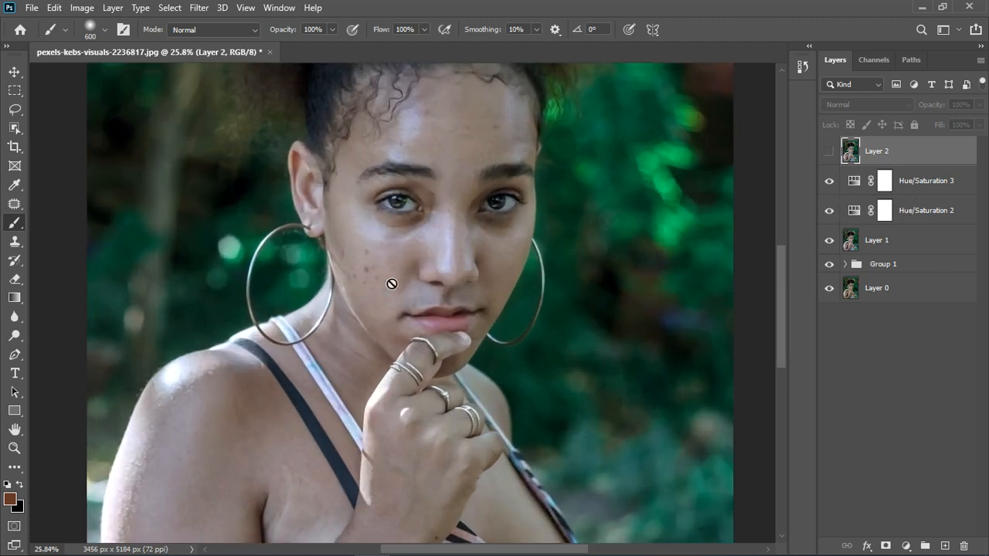
{"action": "left_click", "coordinate": [14, 71]}
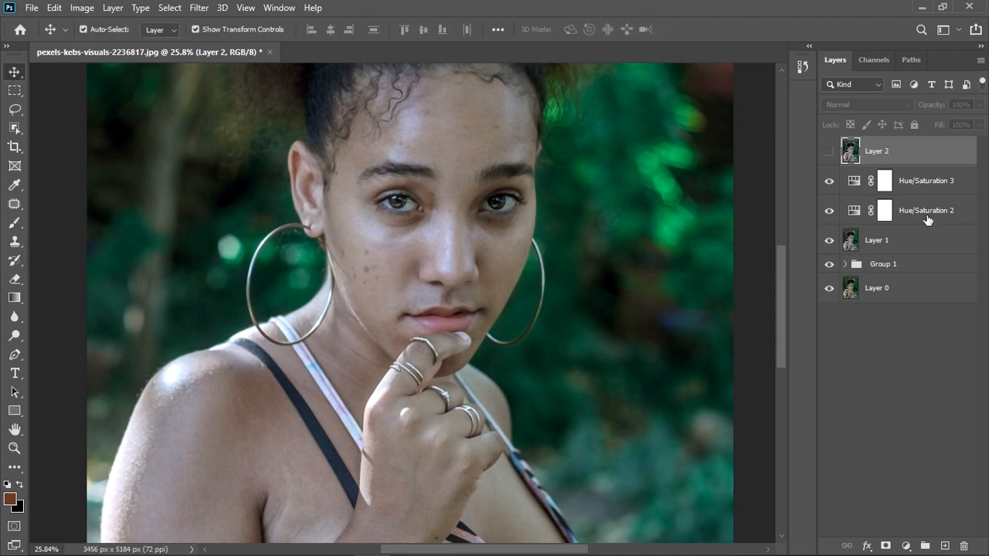
{"action": "left_click", "coordinate": [885, 210]}
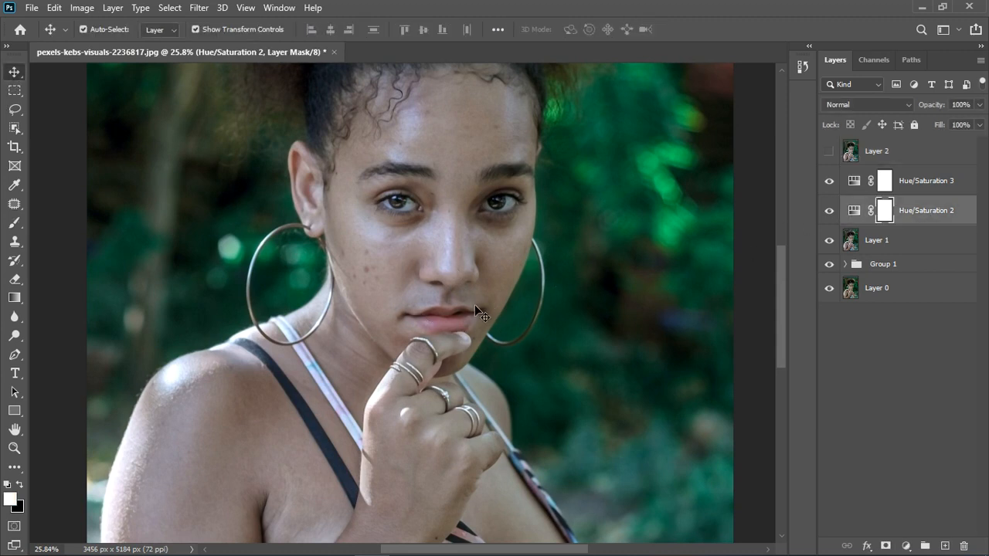
{"action": "left_click", "coordinate": [14, 222]}
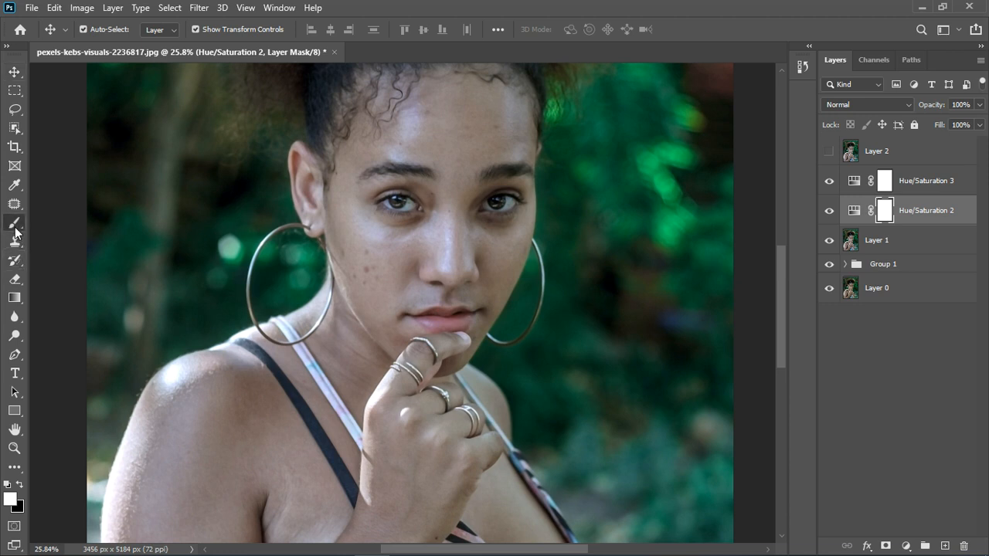
{"action": "key", "text": "bracketleft"}
{"action": "key", "text": "bracketleft"}
{"action": "key", "text": "bracketleft"}
{"action": "key", "text": "bracketleft"}
{"action": "key", "text": "bracketleft"}
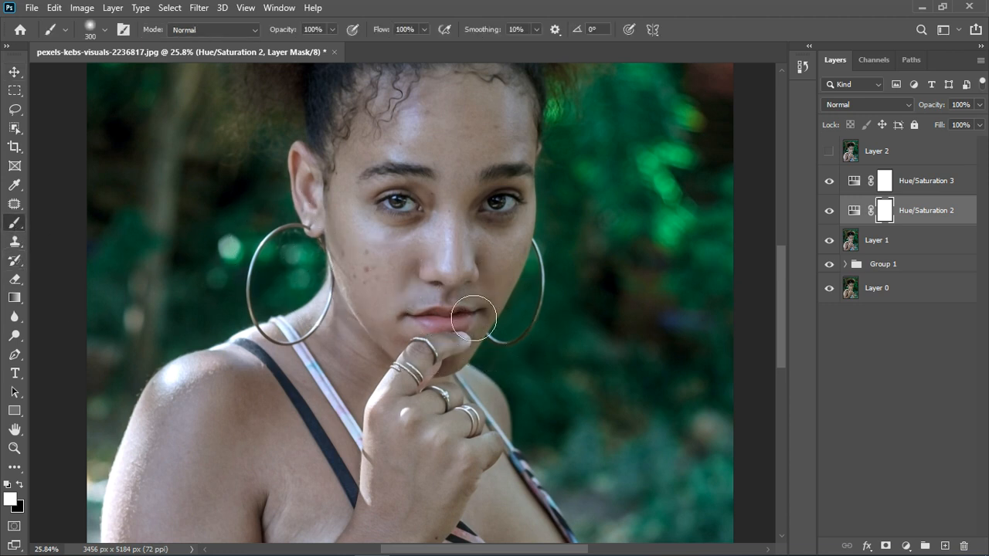
{"action": "key", "text": "bracketleft"}
{"action": "key", "text": "bracketleft"}
- Delete the hidden Layer 2 and reset the foreground and background colours to their defaults
{"action": "left_click", "coordinate": [905, 159]}
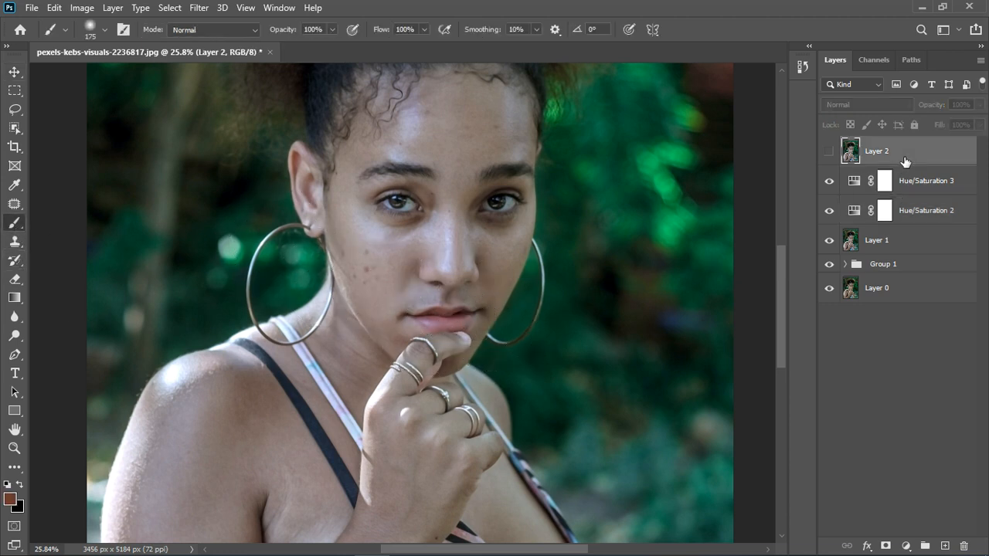
{"action": "key", "text": "Delete"}
{"action": "key", "text": "d"}
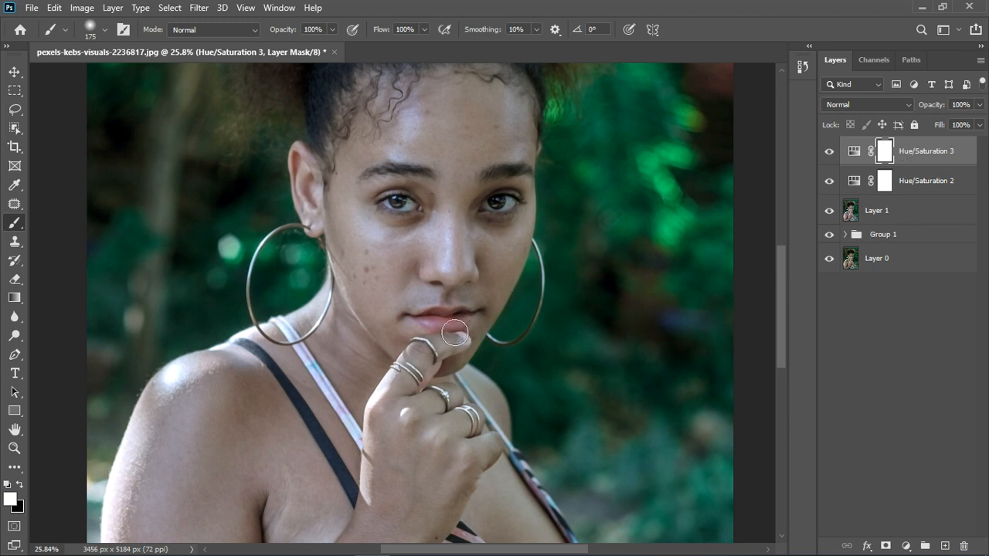
- Paint black on the Hue/Saturation 2 mask over the lips and both eyes to exclude them from the adjustment
{"action": "left_click", "coordinate": [885, 189]}
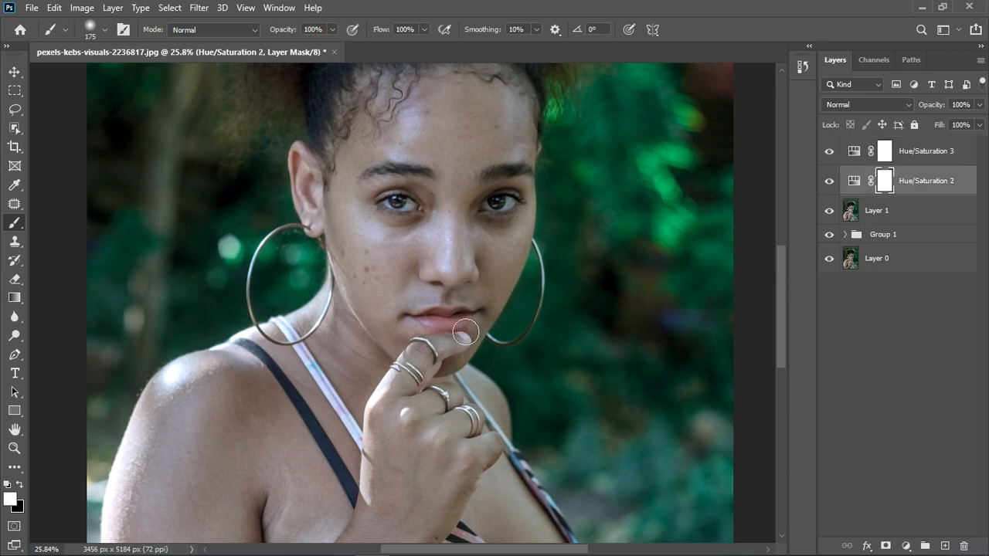
{"action": "key", "text": "x"}
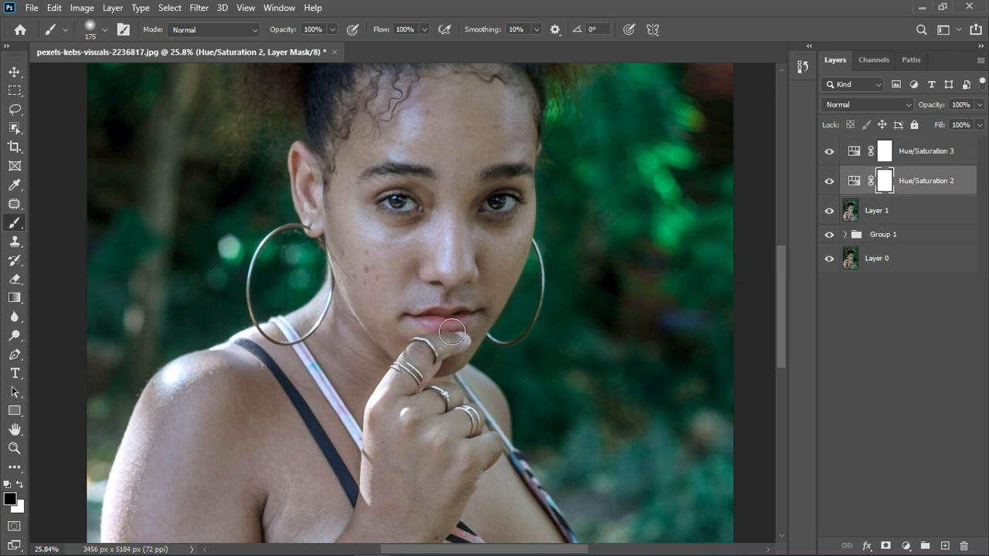
{"action": "mouse_move", "coordinate": [452, 332]}
{"action": "left_mouse_down"}
{"action": "mouse_move", "coordinate": [488, 333]}
{"action": "mouse_move", "coordinate": [441, 331]}
{"action": "mouse_move", "coordinate": [472, 333]}
{"action": "left_mouse_up"}
{"action": "mouse_move", "coordinate": [422, 225]}
{"action": "left_mouse_down"}
{"action": "mouse_move", "coordinate": [404, 220]}
{"action": "mouse_move", "coordinate": [517, 221]}
{"action": "mouse_move", "coordinate": [509, 221]}
{"action": "left_mouse_up"}
- Paint black over the lips and both eyes on the Hue/Saturation 3 mask to exclude them as well
{"action": "left_click", "coordinate": [889, 154]}
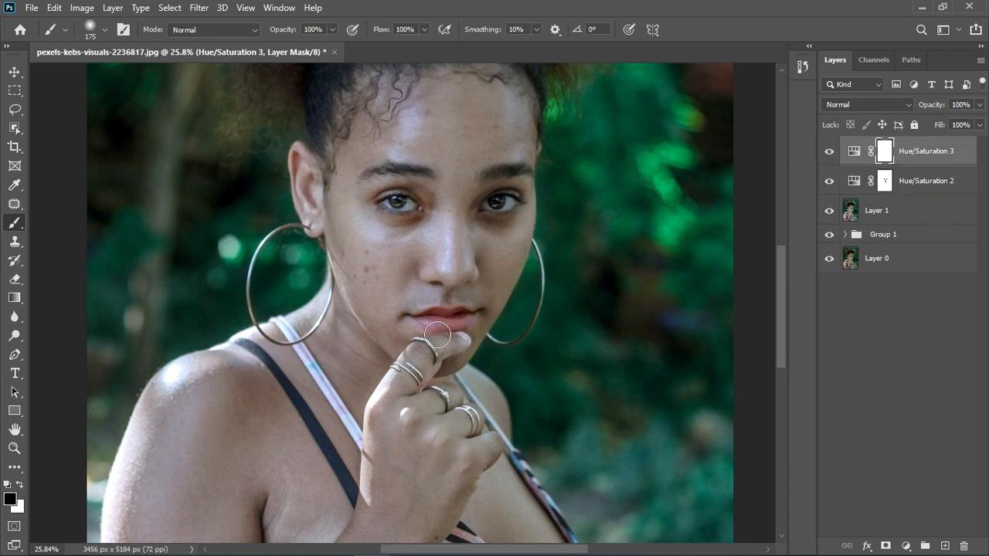
{"action": "left_click_drag", "start_coordinate": [418, 226], "coordinate": [405, 220]}
{"action": "left_click_drag", "start_coordinate": [493, 219], "coordinate": [515, 221]}
- Stamp all visible layers into a new layer above Hue/Saturation 3 and duplicate it twice for frequency separation
{"action": "left_click", "coordinate": [959, 163]}
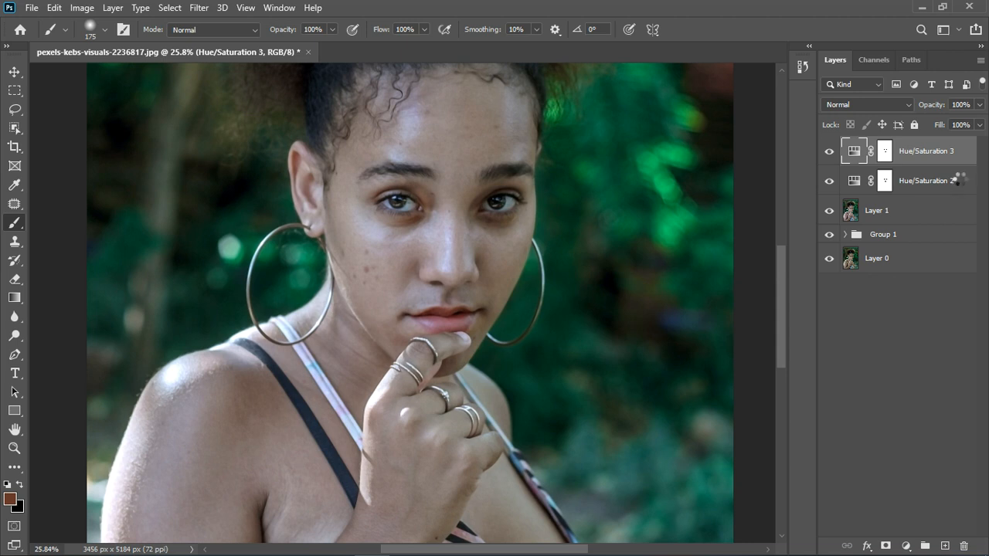
{"action": "key", "text": "ctrl+alt+shift+e"}
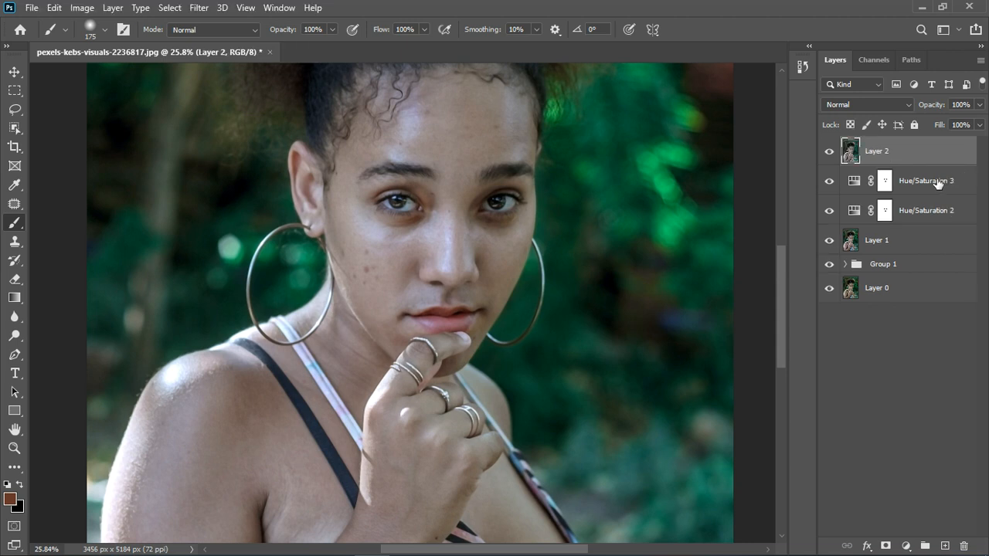
{"action": "scroll", "coordinate": [592, 212], "scroll_direction": "down", "scroll_amount": 1}
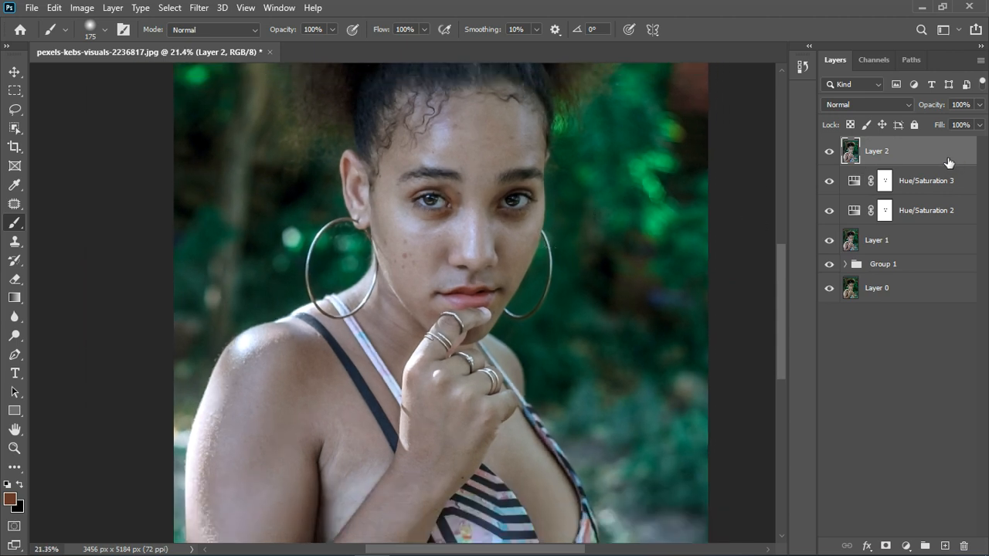
{"action": "key", "text": "ctrl+j"}
{"action": "key", "text": "ctrl+j"}
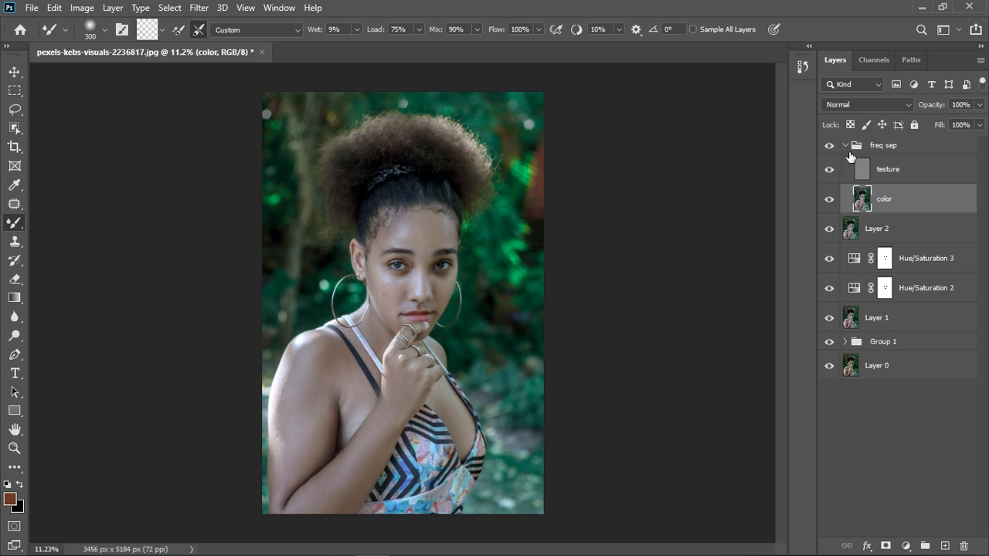
- Toggle the freq sep group's visibility to compare the skin before and after smoothing
{"action": "left_click", "coordinate": [846, 146]}
{"action": "left_click", "coordinate": [830, 146]}
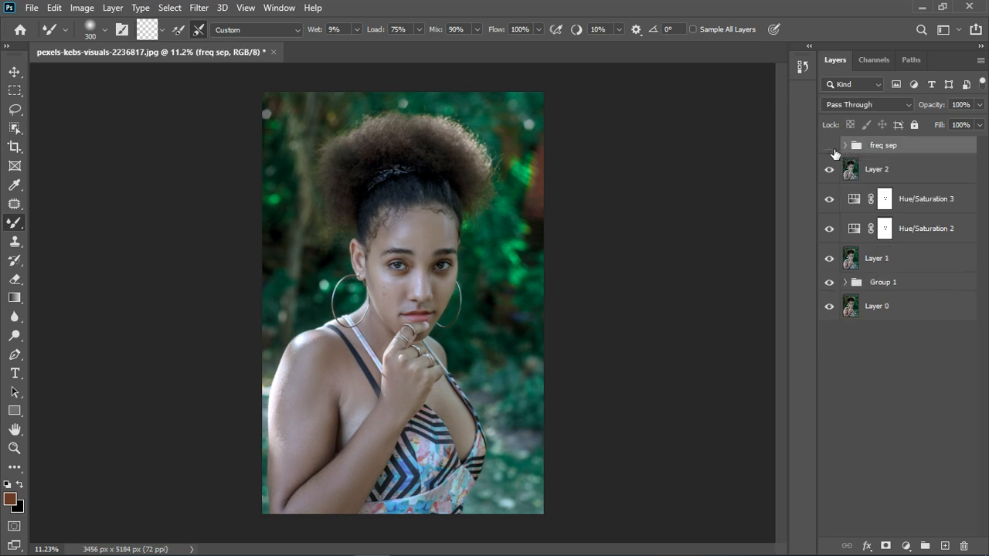
{"action": "left_click", "coordinate": [831, 149]}
{"action": "scroll", "coordinate": [394, 282], "scroll_direction": "up", "scroll_amount": 2}
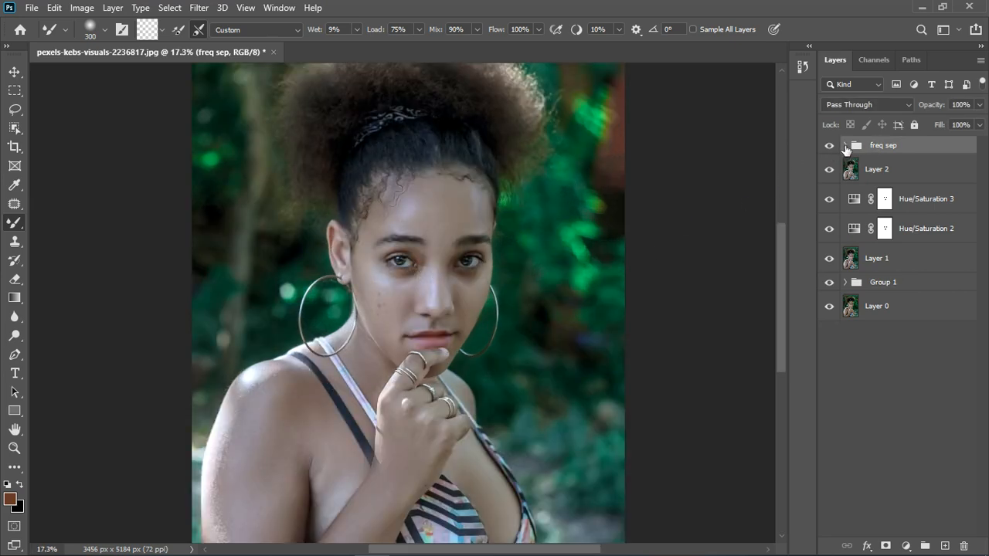
{"action": "left_click", "coordinate": [835, 148]}
{"action": "left_click", "coordinate": [830, 146]}
- Check the layers inside the freq sep group and stamp all visible layers into a new layer above it
{"action": "left_click", "coordinate": [845, 145]}
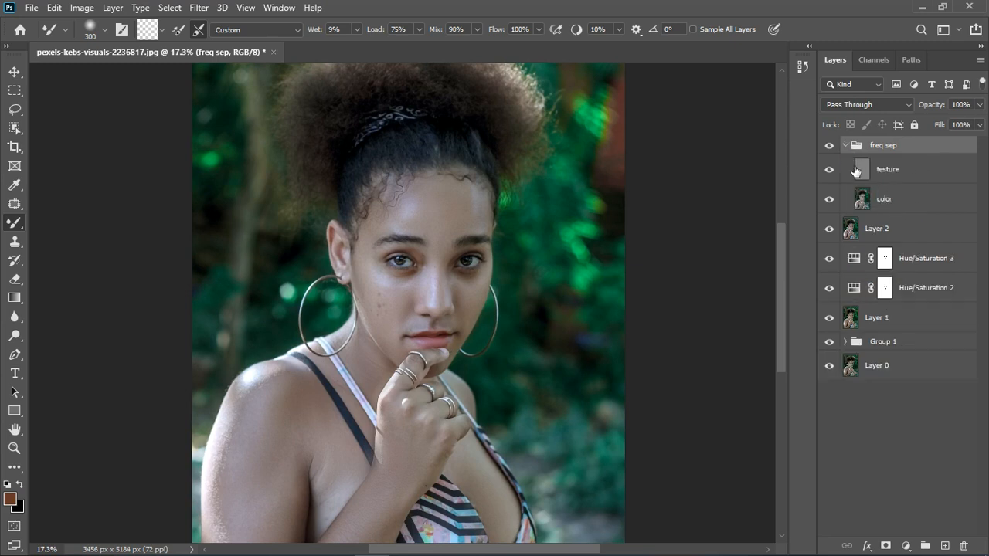
{"action": "left_click", "coordinate": [846, 146]}
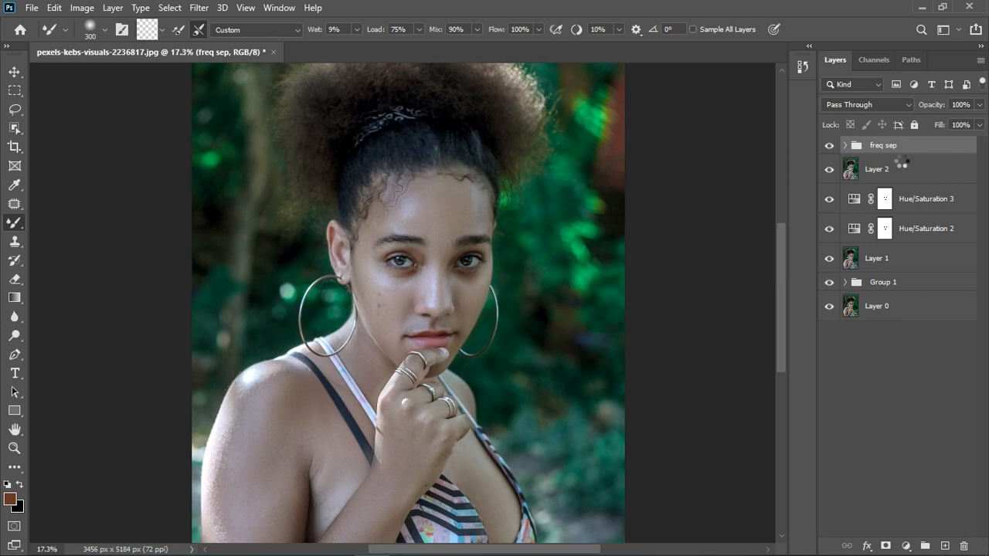
{"action": "key", "text": "ctrl+alt+shift+e"}
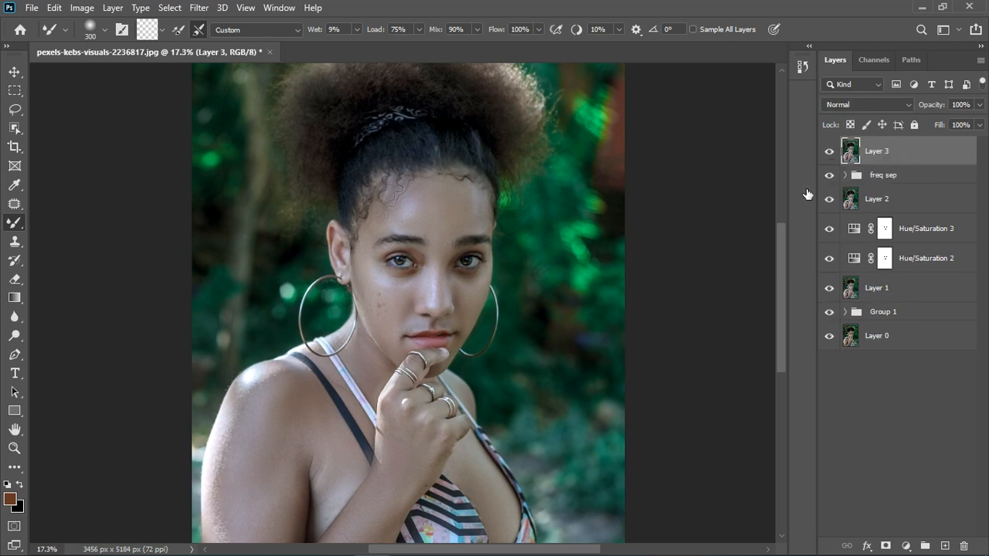
- Add a Hue/Saturation adjustment layer above Layer 3 and sample the shaded skin near the arm to target the Blues range
{"action": "scroll", "coordinate": [456, 251], "scroll_direction": "down", "scroll_amount": 1}
{"action": "scroll", "coordinate": [451, 251], "scroll_direction": "down", "scroll_amount": 1}
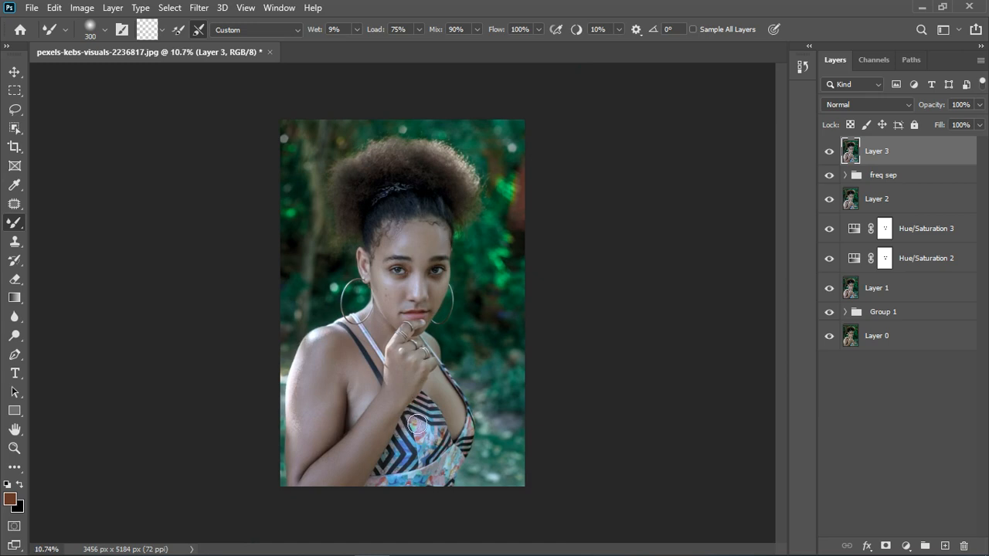
{"action": "scroll", "coordinate": [424, 427], "scroll_direction": "up", "scroll_amount": 3}
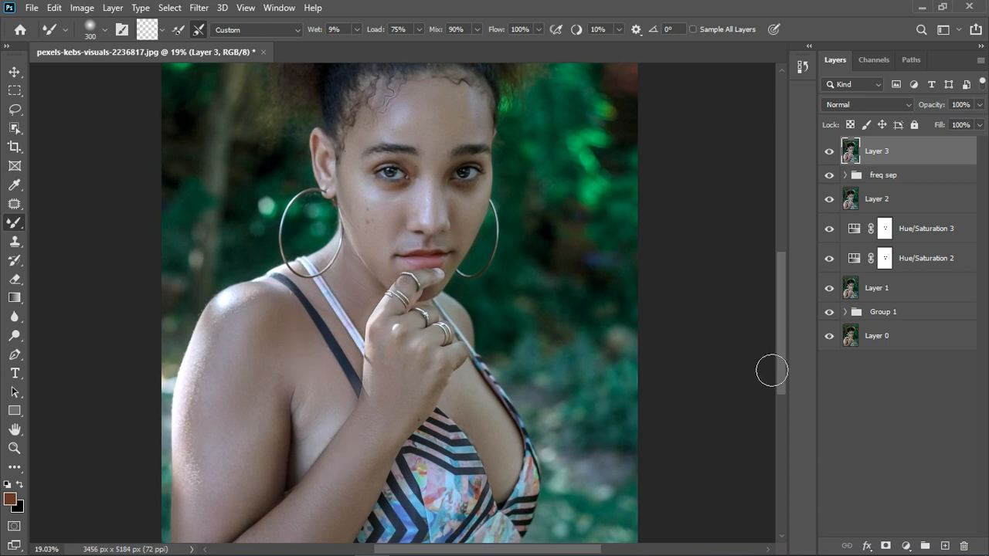
{"action": "left_click", "coordinate": [906, 546]}
{"action": "left_click", "coordinate": [905, 410]}
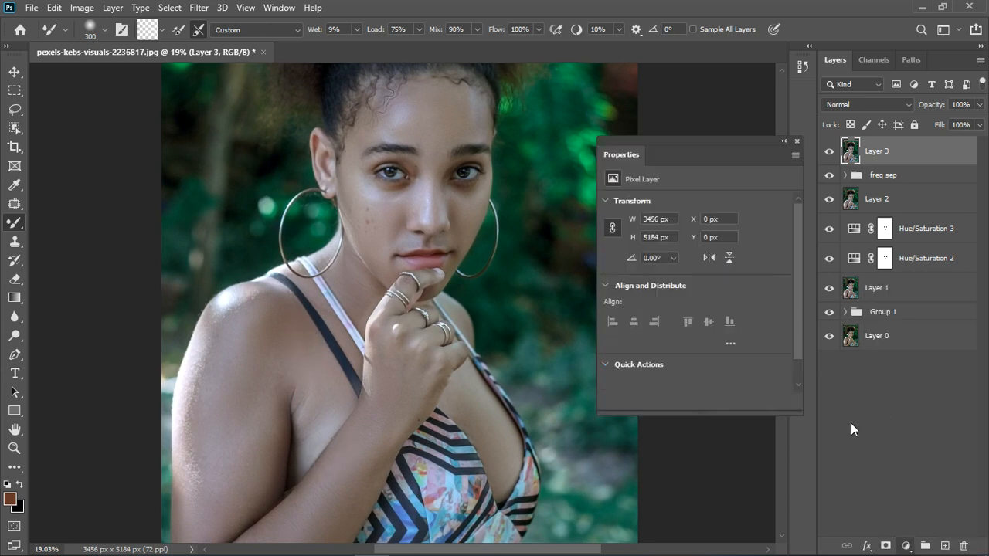
{"action": "left_click", "coordinate": [614, 223]}
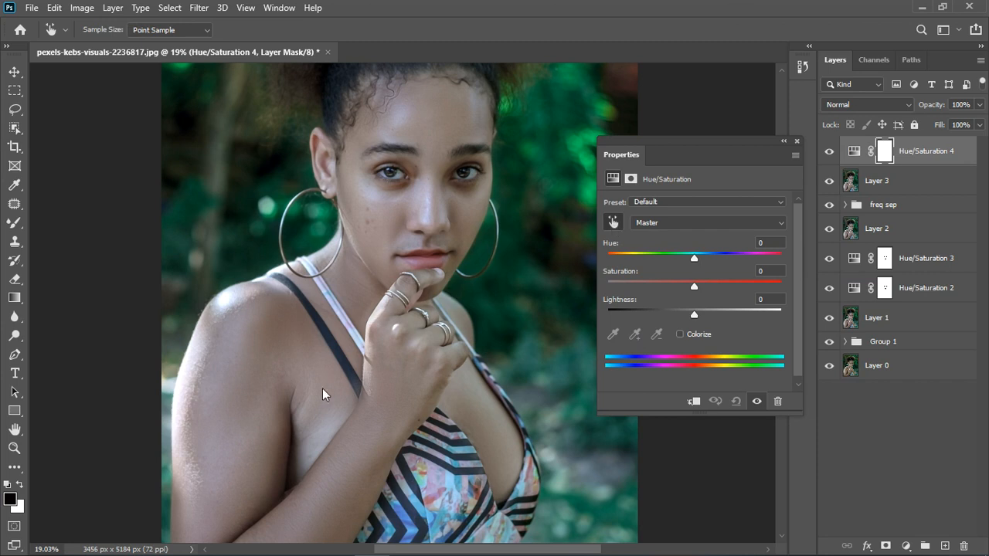
{"action": "left_click", "coordinate": [333, 441]}
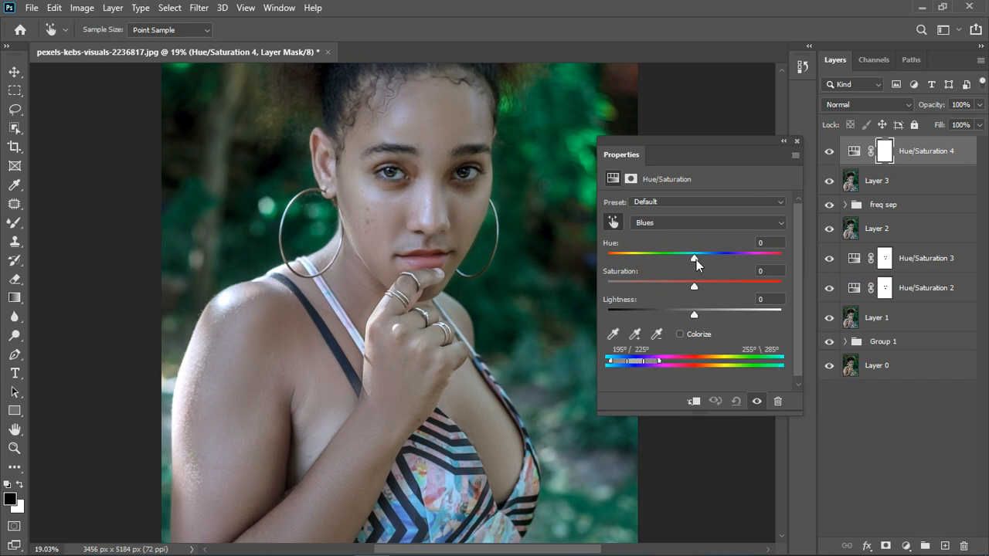
- Exaggerate the Blues with Hue +180 and Saturation +92, widen the range to 180°/224°–253°/329°, and reset both values to 0
{"action": "left_click_drag", "start_coordinate": [791, 258], "coordinate": [793, 259]}
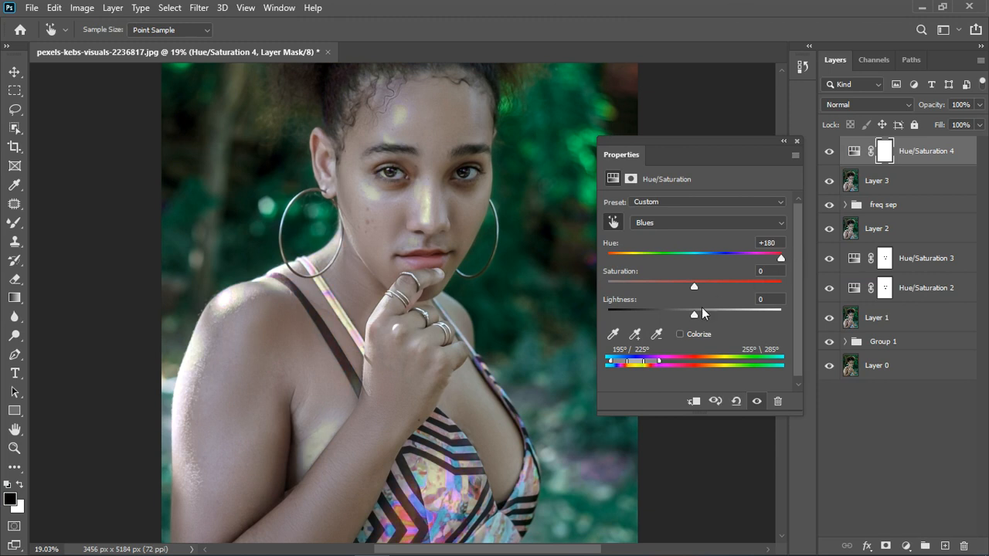
{"action": "left_click_drag", "start_coordinate": [695, 286], "coordinate": [774, 287]}
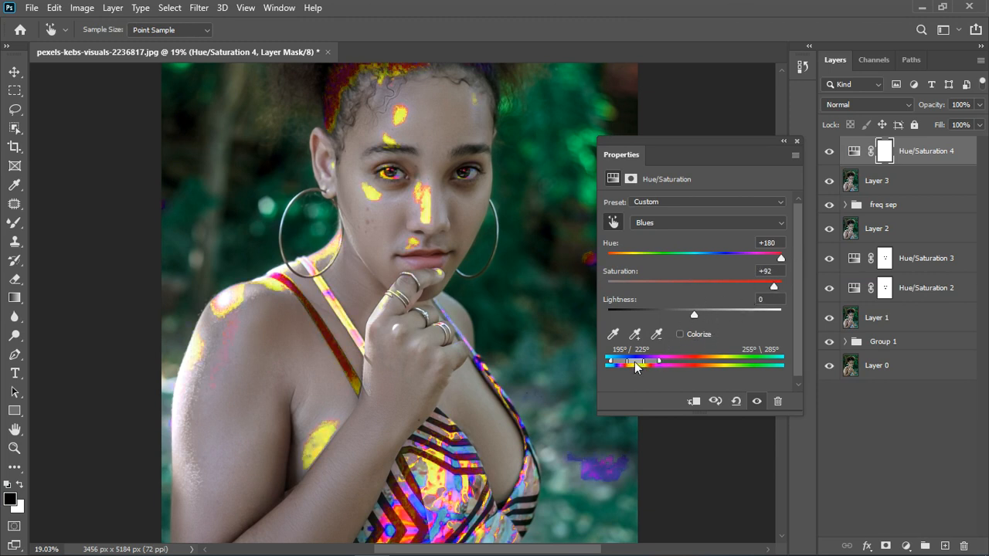
{"action": "left_click_drag", "start_coordinate": [639, 367], "coordinate": [680, 372]}
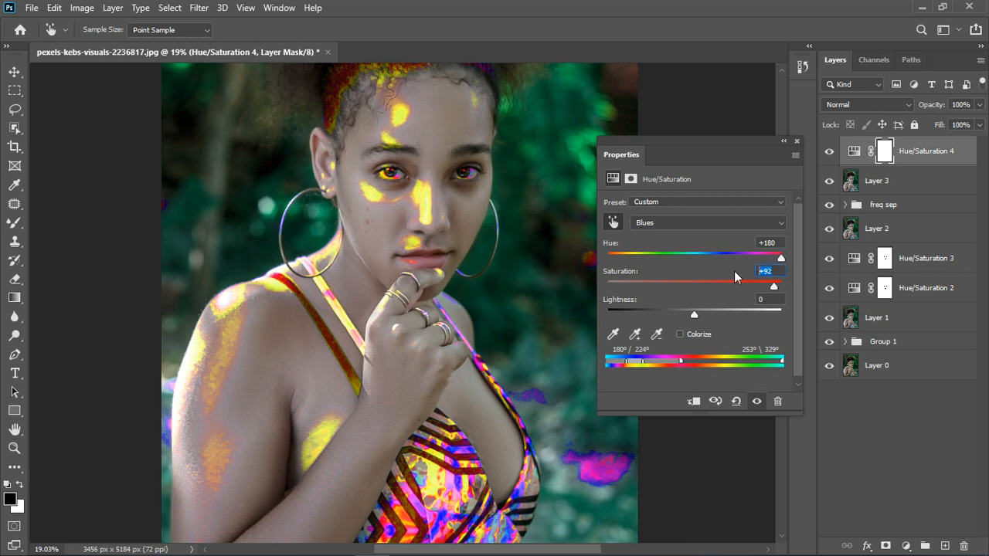
{"action": "type", "text": "0"}
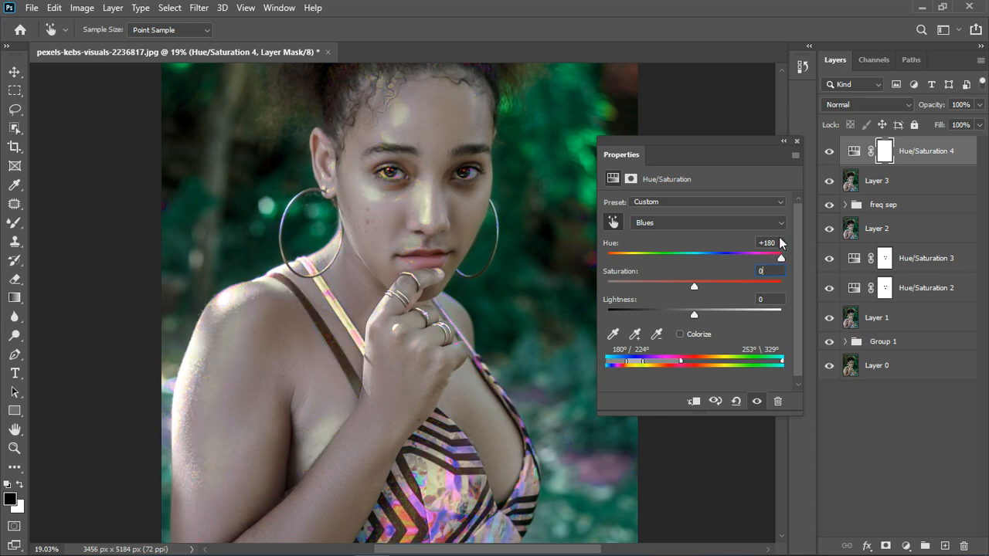
{"action": "type", "text": "0"}
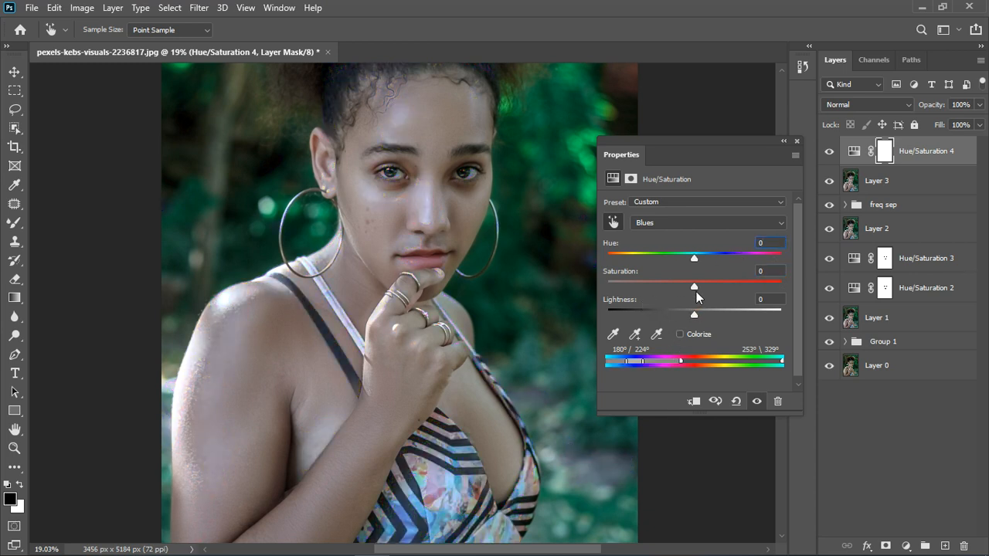
- Try slightly raising the saturation of the Blues and the Reds on the Hue/Saturation 4 layer
{"action": "left_click_drag", "start_coordinate": [698, 286], "coordinate": [718, 288]}
{"action": "left_click_drag", "start_coordinate": [719, 288], "coordinate": [706, 289]}
{"action": "left_click", "coordinate": [657, 222]}
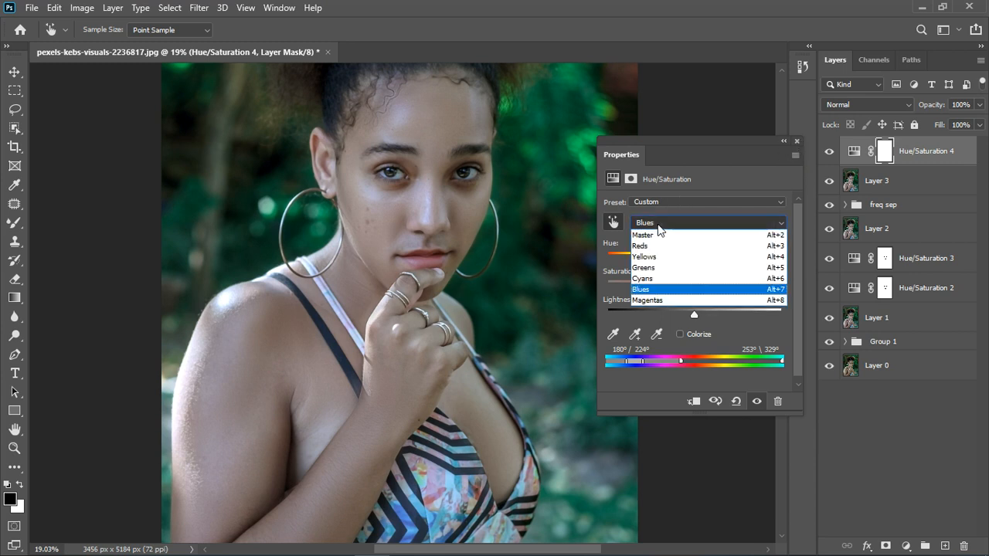
{"action": "left_click", "coordinate": [657, 244]}
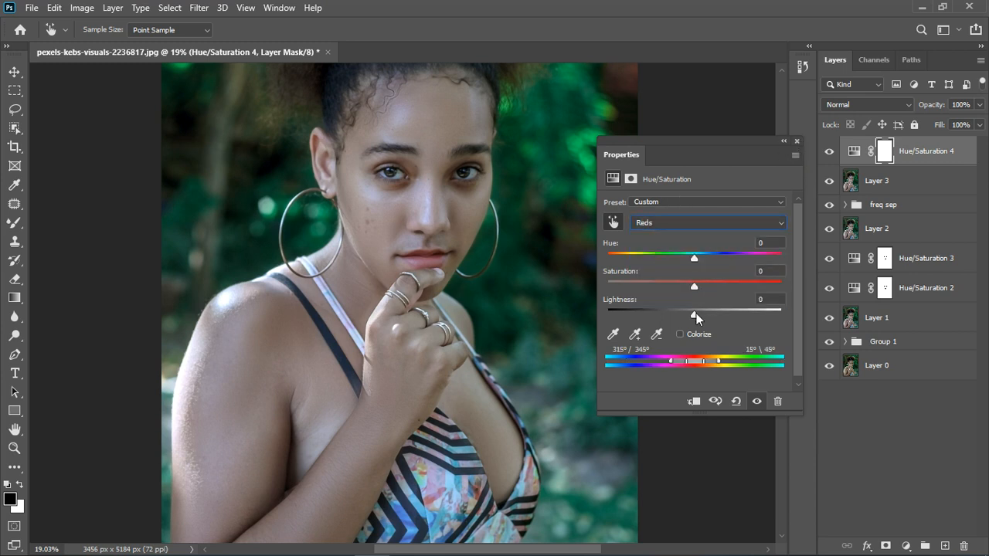
{"action": "left_click_drag", "start_coordinate": [694, 284], "coordinate": [710, 287]}
- Hide the Hue/Saturation 4 adjustment to compare the image without it and delete that layer
{"action": "left_click", "coordinate": [796, 143]}
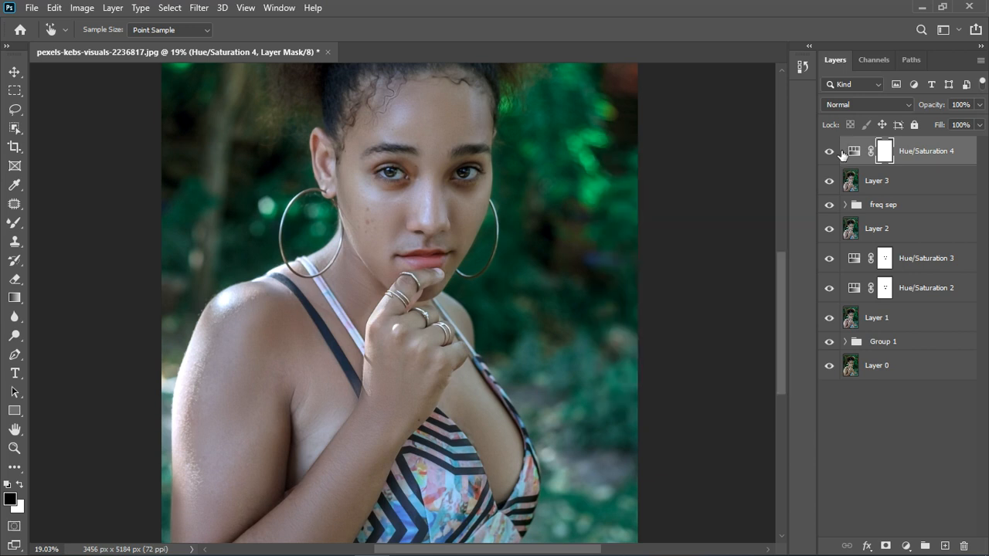
{"action": "left_click", "coordinate": [830, 151]}
{"action": "key", "text": "b"}
{"action": "left_click", "coordinate": [934, 154]}
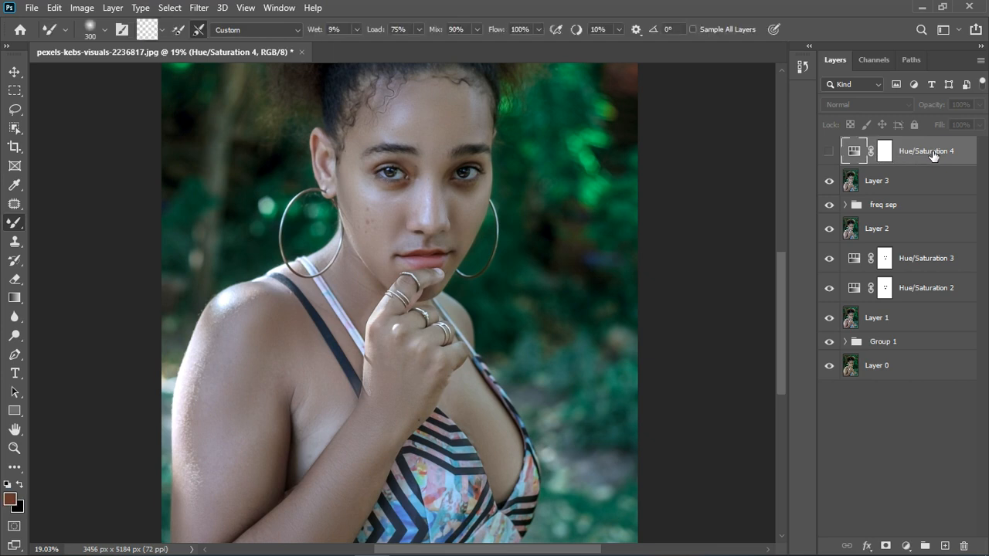
{"action": "key", "text": "Delete"}
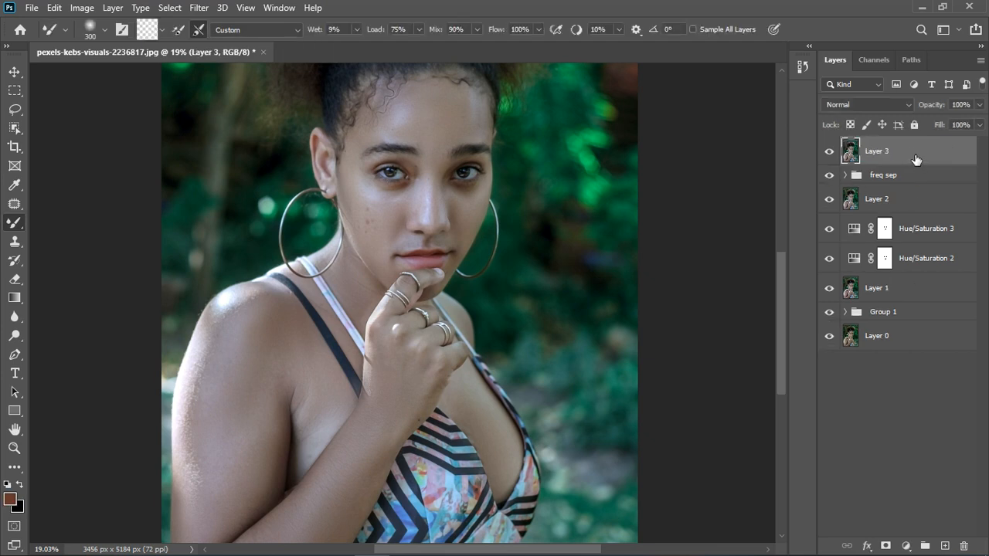
- Open the Camera Raw Filter on Layer 3 and correct the white balance by sampling beside the woman's eye
{"action": "left_click", "coordinate": [200, 7]}
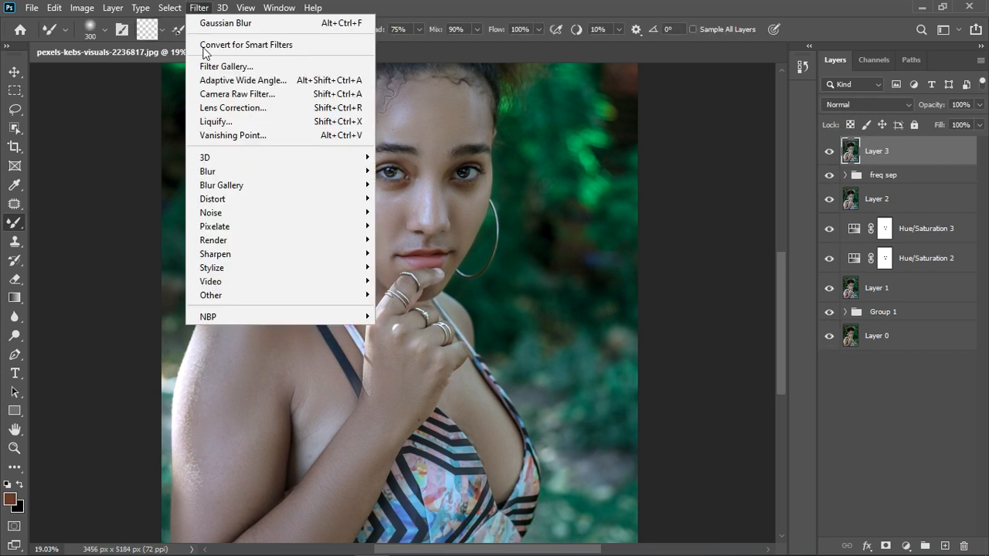
{"action": "left_click", "coordinate": [213, 96]}
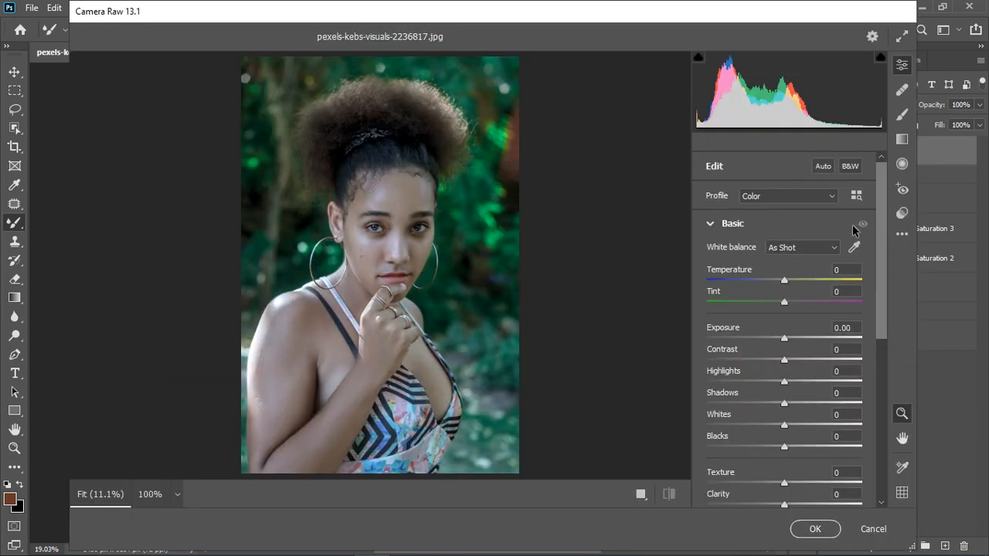
{"action": "left_click", "coordinate": [854, 247]}
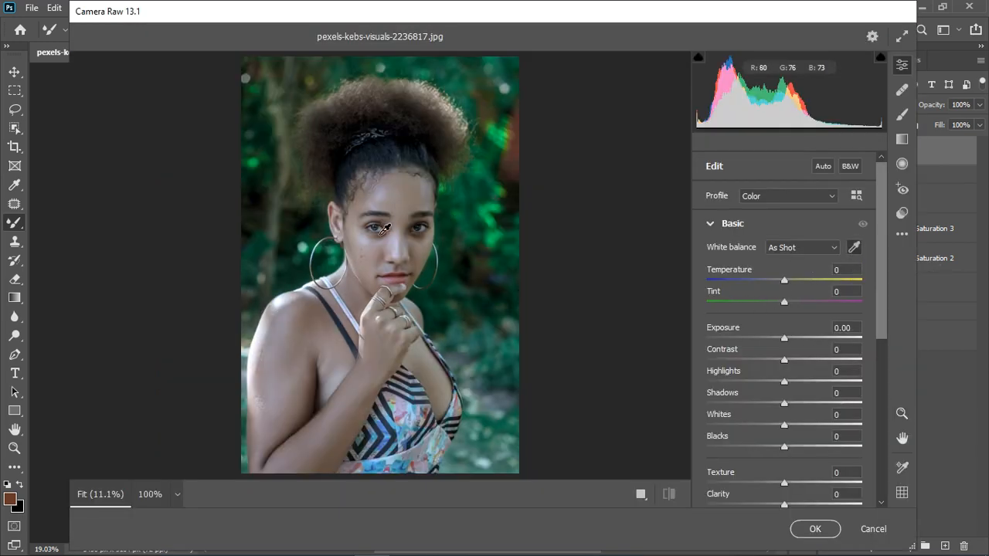
{"action": "scroll", "coordinate": [383, 225], "scroll_direction": "up", "scroll_amount": 3}
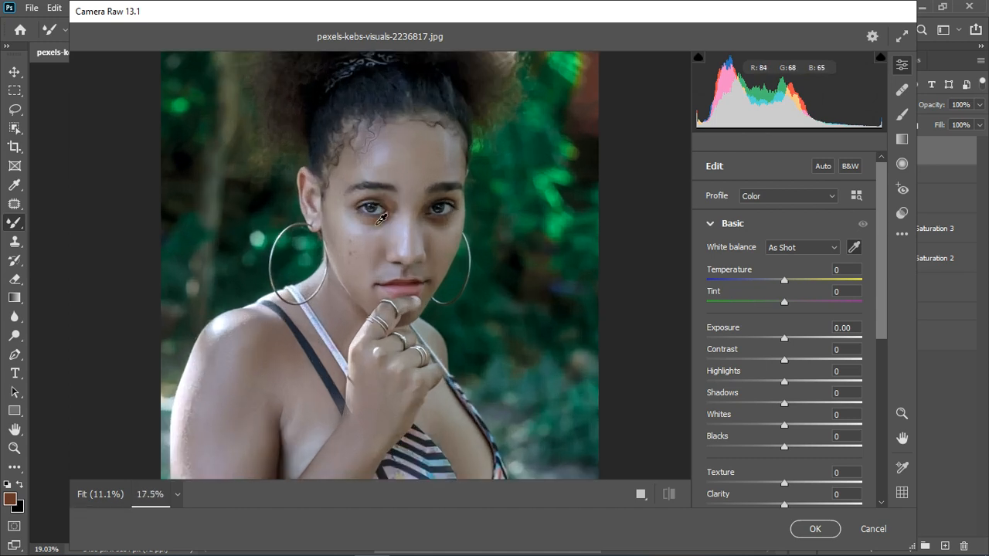
{"action": "left_click", "coordinate": [385, 217]}
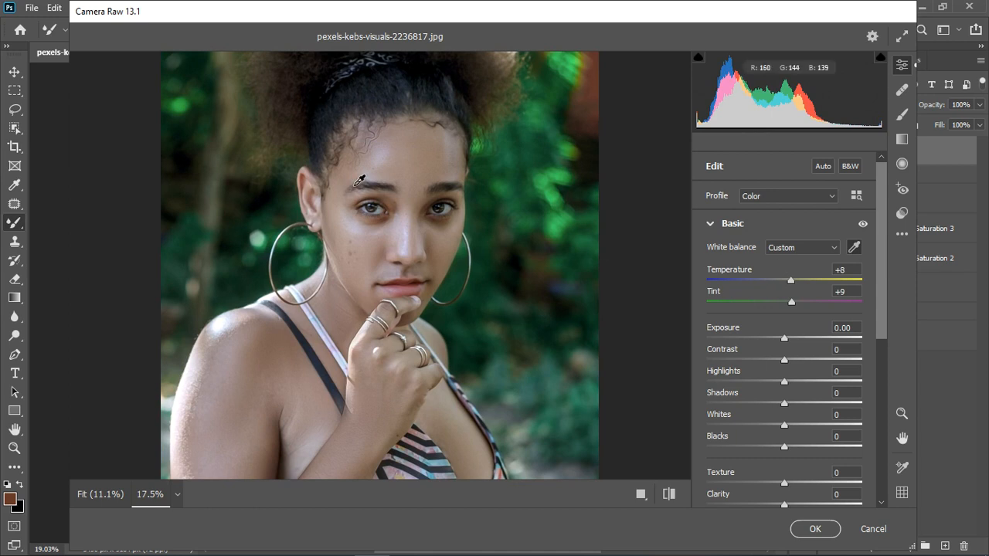
{"action": "scroll", "coordinate": [371, 177], "scroll_direction": "down", "scroll_amount": 2}
{"action": "scroll", "coordinate": [371, 177], "scroll_direction": "down", "scroll_amount": 1}
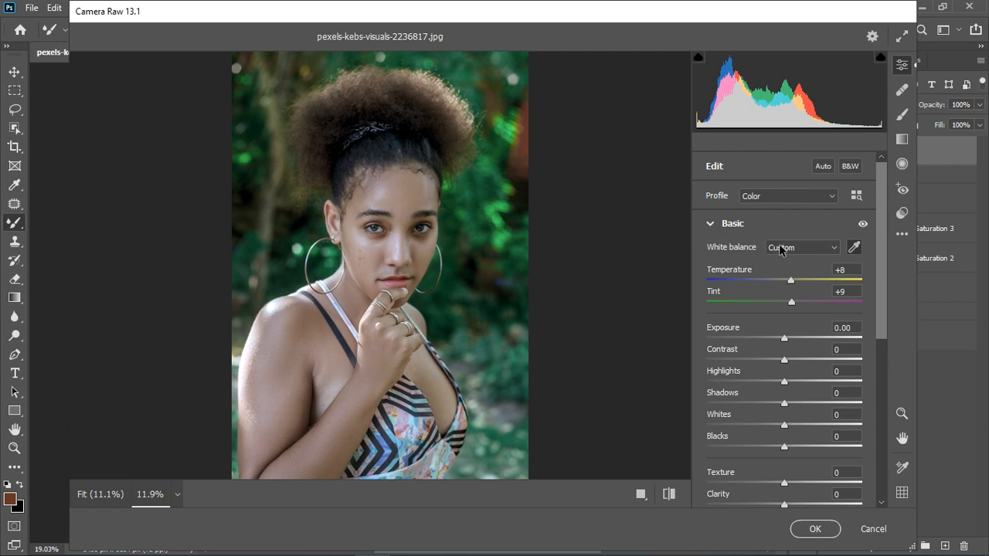
- Add contrast with the parametric curve, setting Lights to +12 and Shadows to -17
{"action": "left_click", "coordinate": [711, 227]}
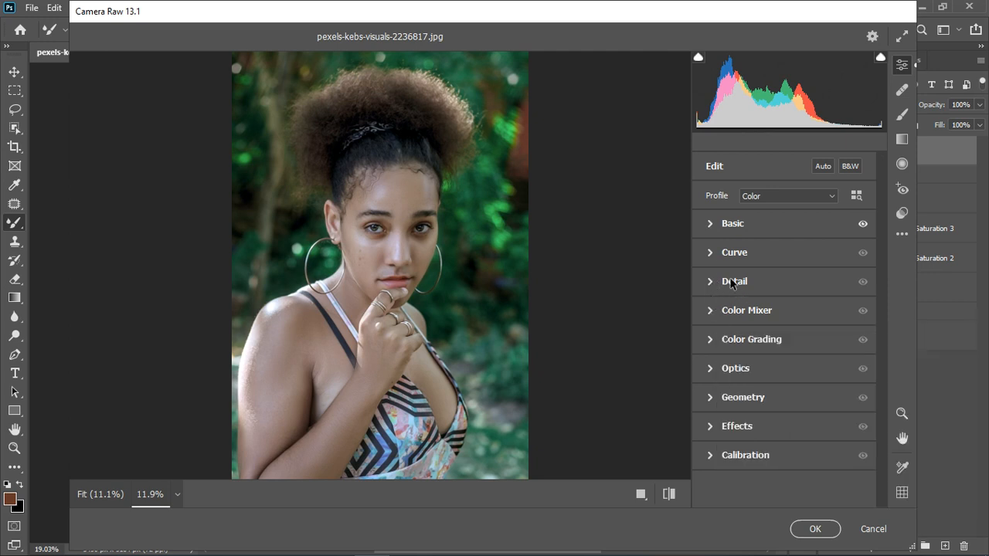
{"action": "left_click", "coordinate": [714, 255]}
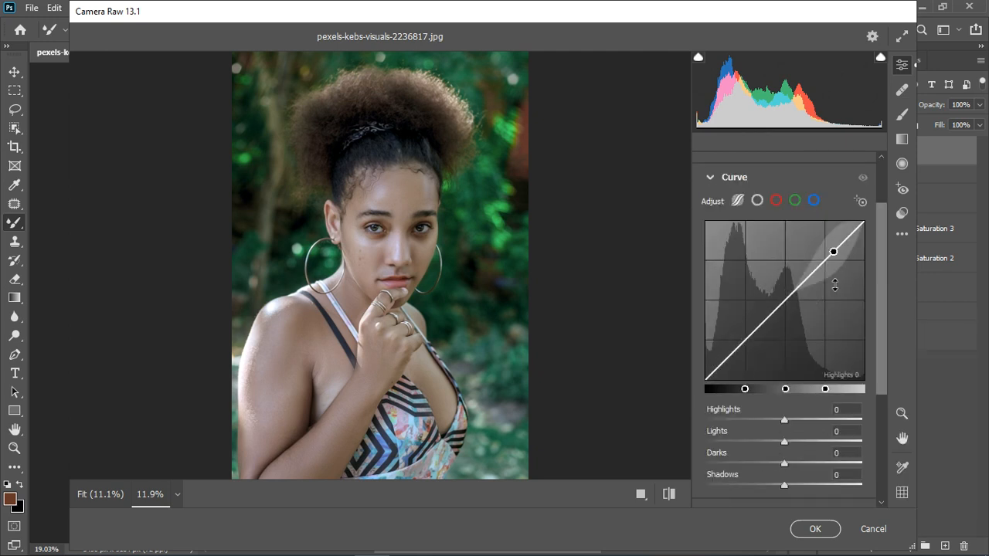
{"action": "left_click_drag", "start_coordinate": [829, 273], "coordinate": [829, 259]}
{"action": "left_click_drag", "start_coordinate": [746, 348], "coordinate": [747, 365]}
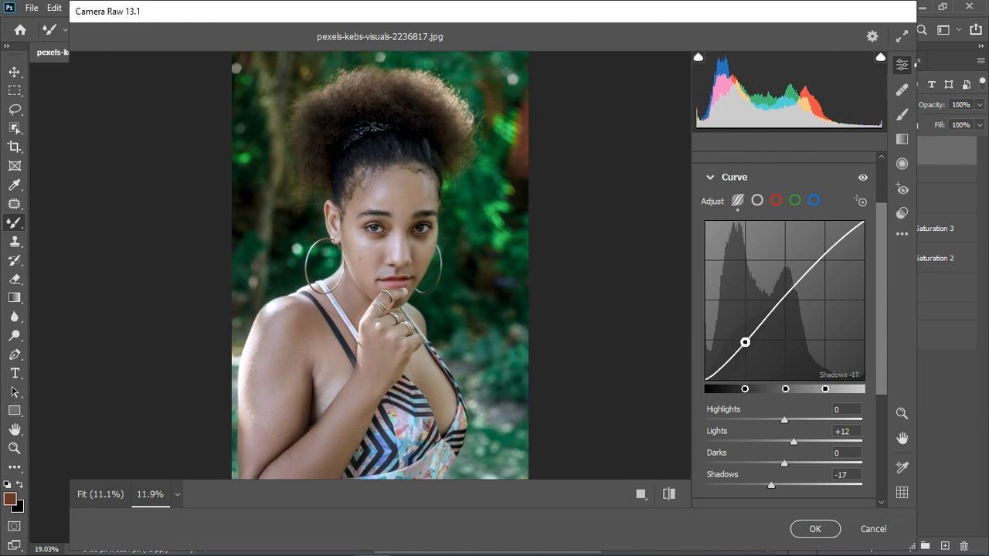
{"action": "left_click", "coordinate": [712, 178]}
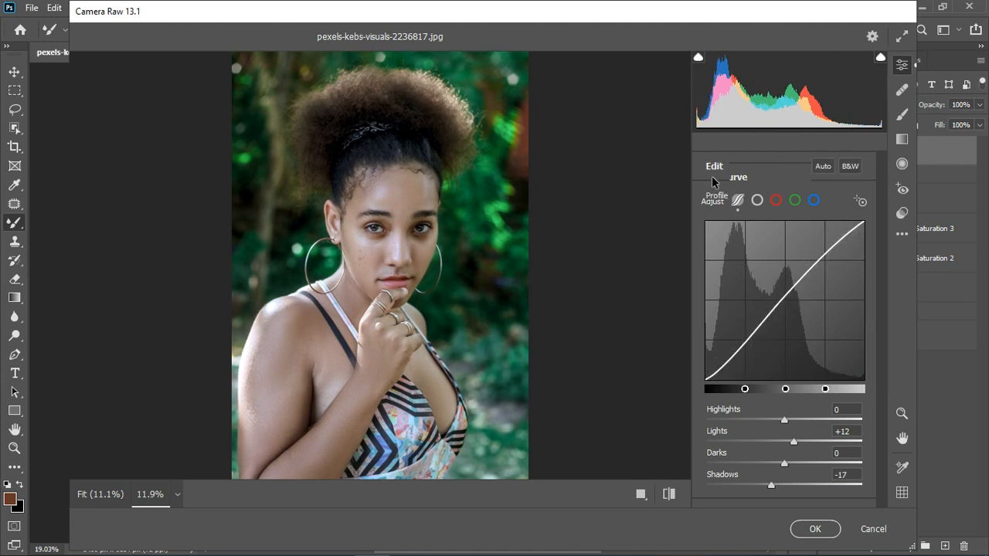
- Shift the Color Mixer hues: Reds -43, Oranges +9, Yellows -17, Greens -38, Aquas -32 and Blues -12
{"action": "left_click", "coordinate": [710, 312]}
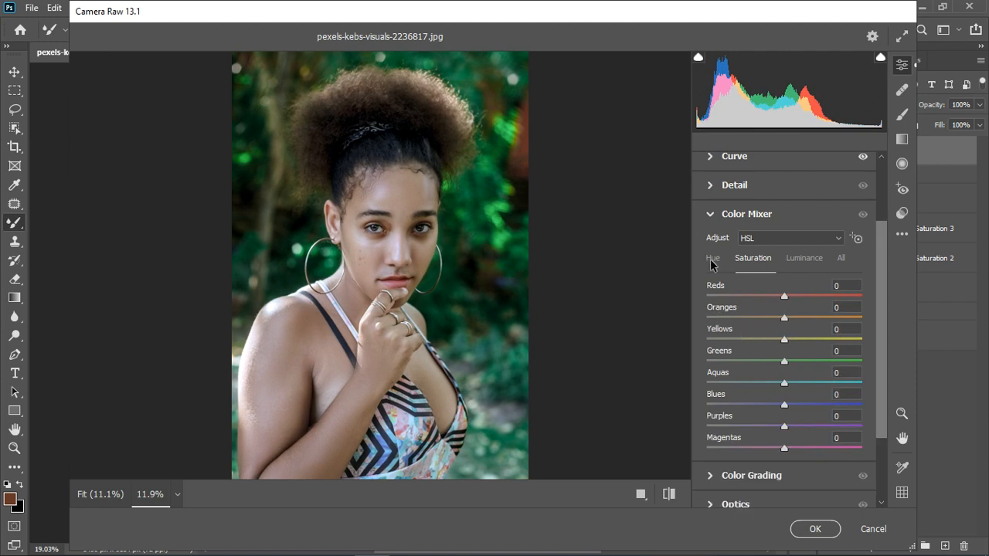
{"action": "left_click", "coordinate": [713, 262]}
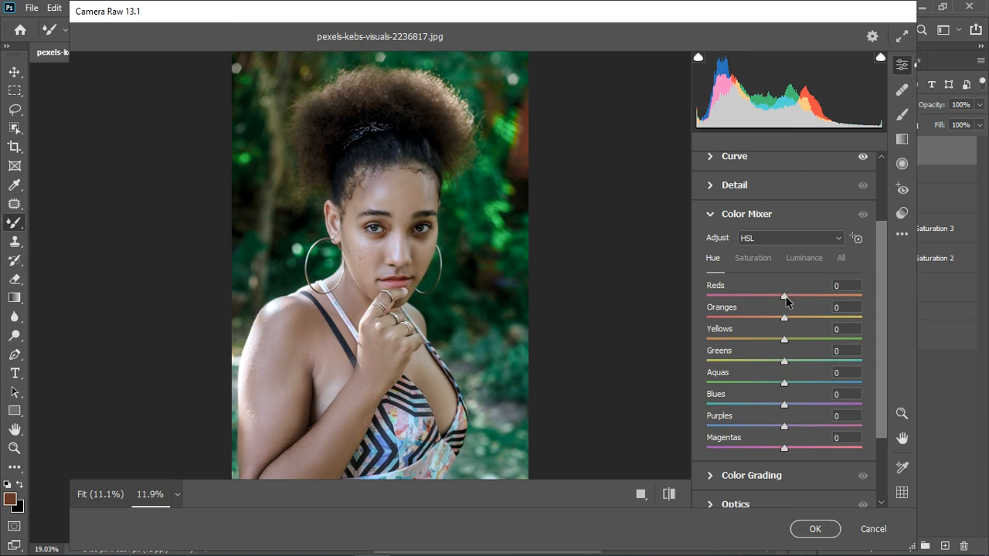
{"action": "left_click_drag", "start_coordinate": [786, 302], "coordinate": [753, 361]}
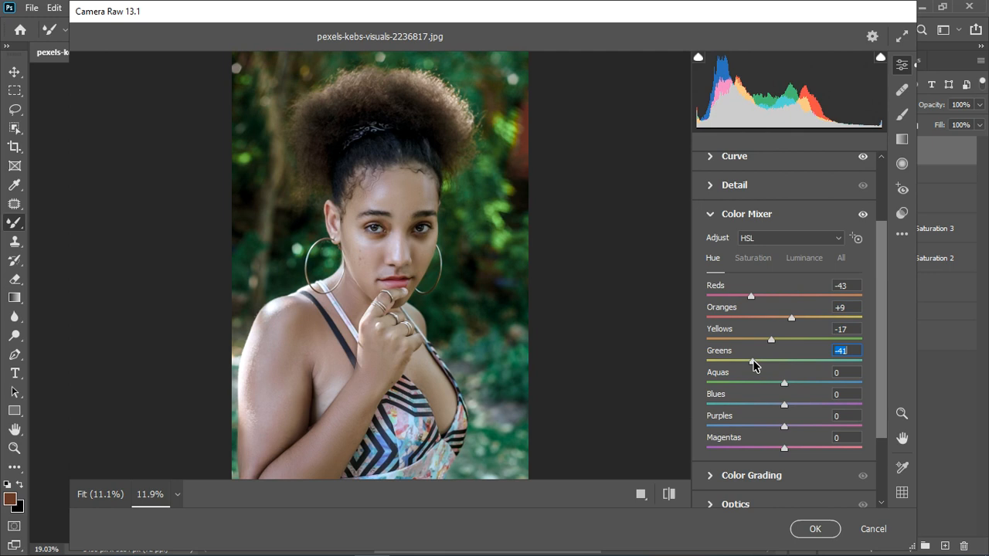
{"action": "left_click_drag", "start_coordinate": [753, 361], "coordinate": [776, 418]}
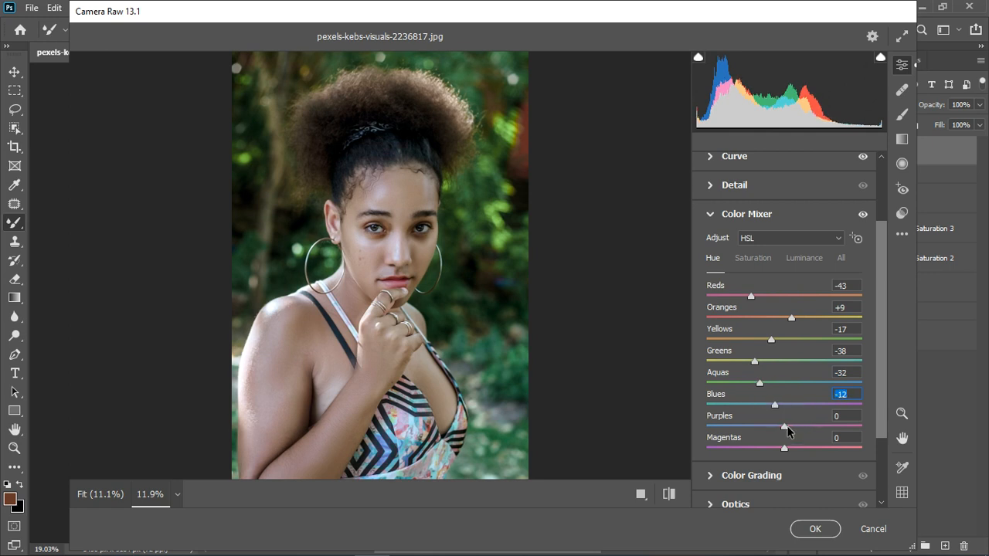
- Raise the Color Mixer saturation: Blues +45, Aquas +34, Yellows +30 and Oranges +25
{"action": "left_click", "coordinate": [757, 260]}
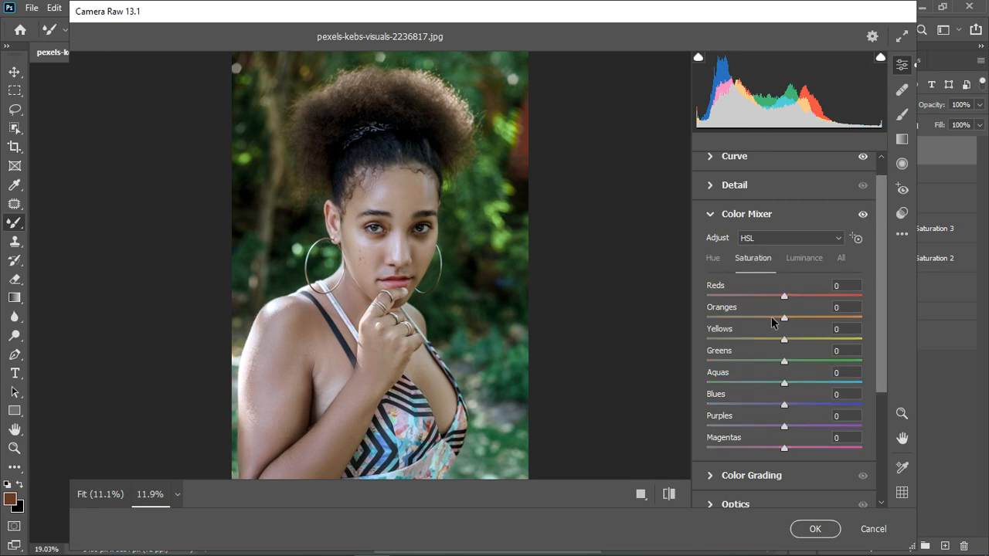
{"action": "left_click_drag", "start_coordinate": [784, 406], "coordinate": [814, 387]}
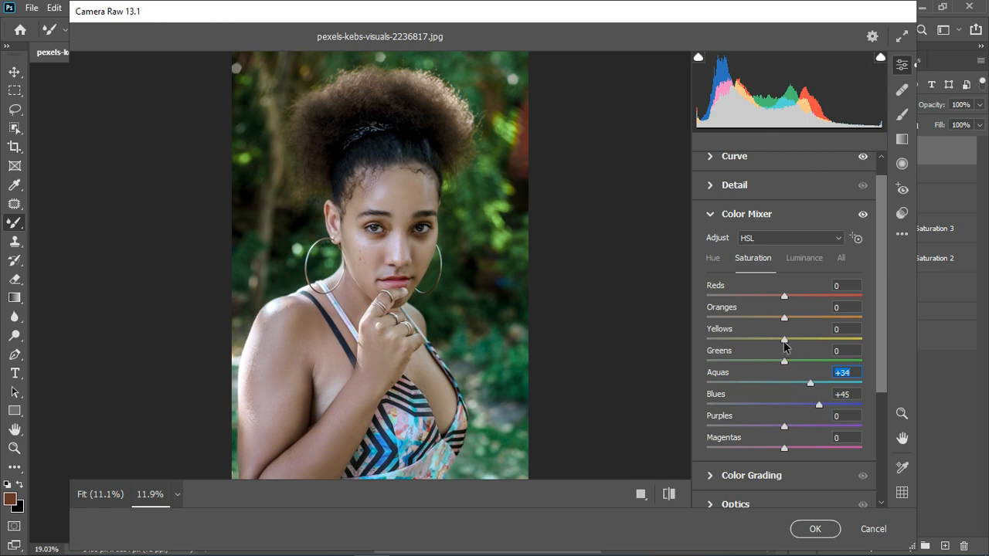
{"action": "left_click_drag", "start_coordinate": [784, 339], "coordinate": [805, 338]}
{"action": "left_click", "coordinate": [792, 317]}
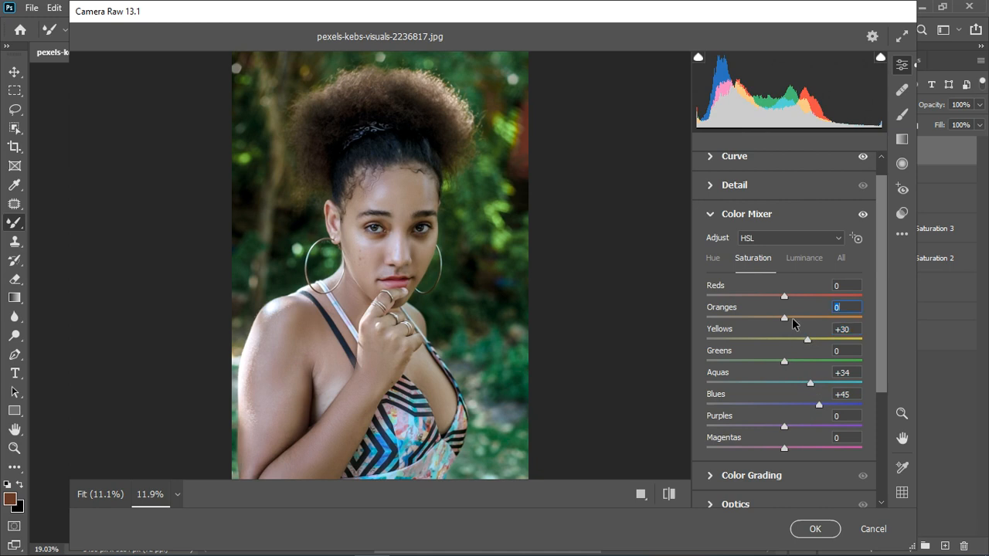
{"action": "left_click_drag", "start_coordinate": [792, 317], "coordinate": [802, 319]}
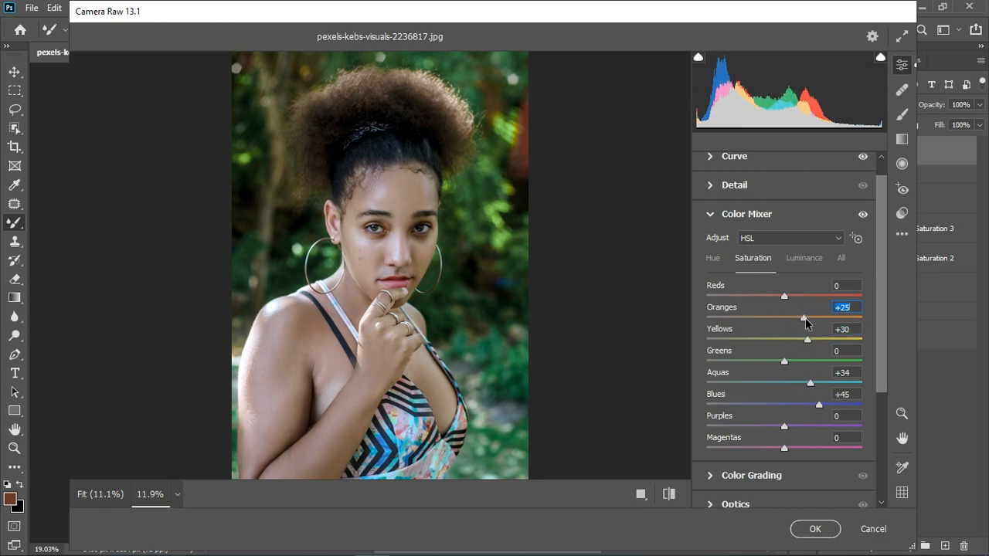
{"action": "left_click_drag", "start_coordinate": [788, 296], "coordinate": [789, 320]}
{"action": "left_click", "coordinate": [711, 217]}
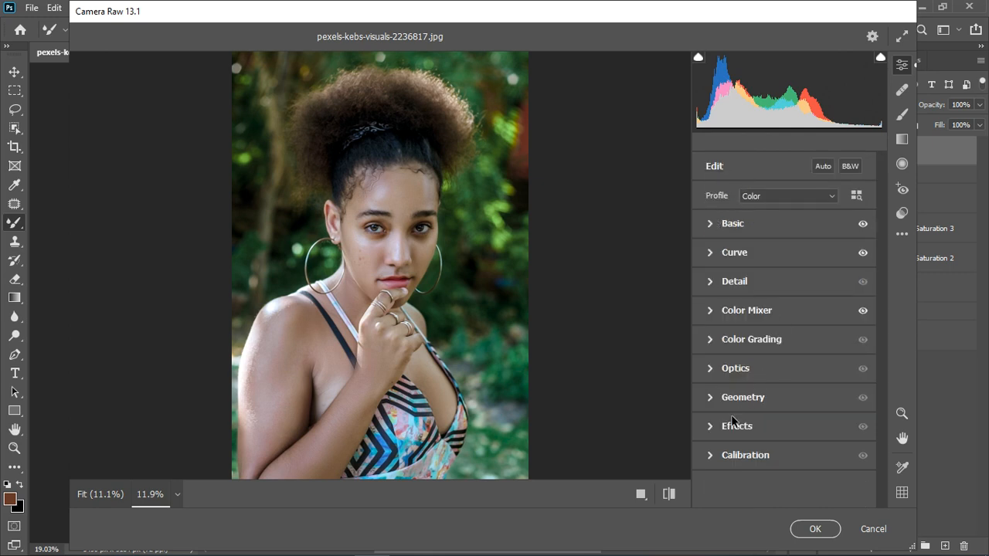
- Set the Calibration primary hues to +36 for Red, -16 for Green and -48 for Blue
{"action": "left_click", "coordinate": [712, 455]}
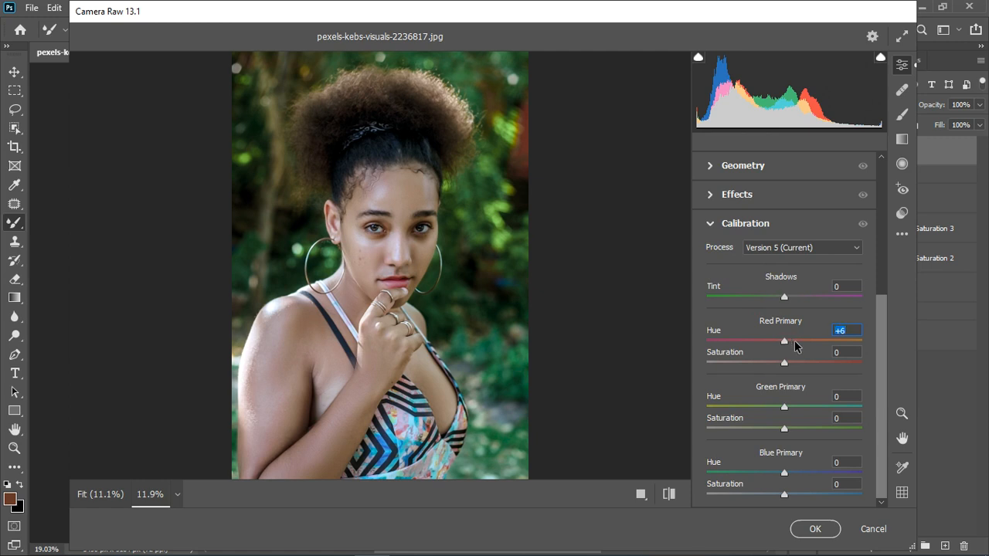
{"action": "left_click_drag", "start_coordinate": [795, 342], "coordinate": [813, 338]}
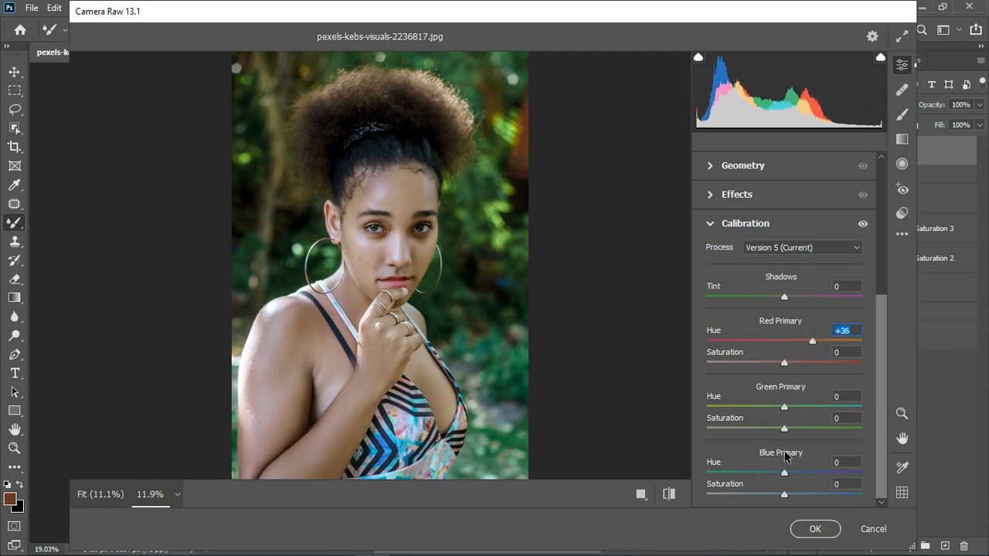
{"action": "left_click_drag", "start_coordinate": [784, 474], "coordinate": [754, 474]}
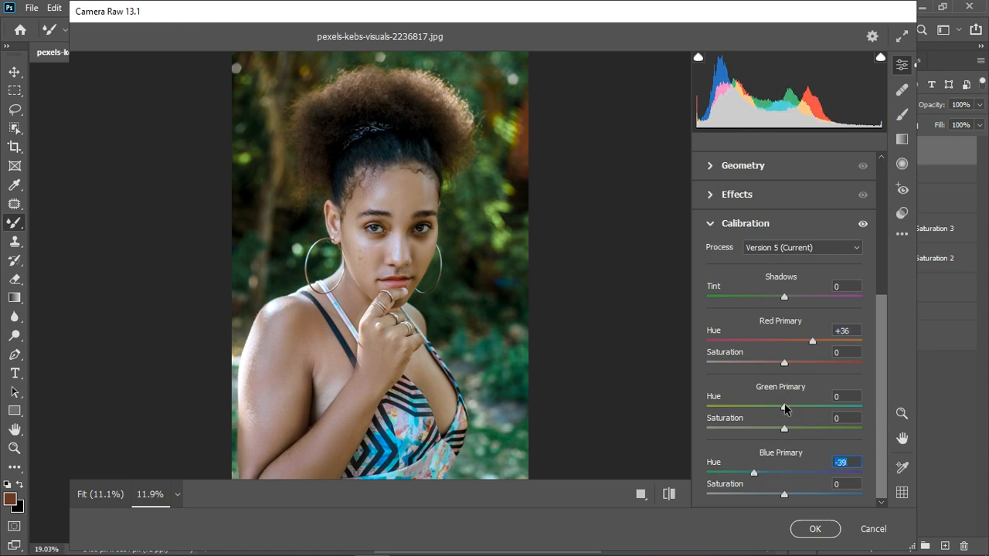
{"action": "left_click_drag", "start_coordinate": [785, 408], "coordinate": [771, 391]}
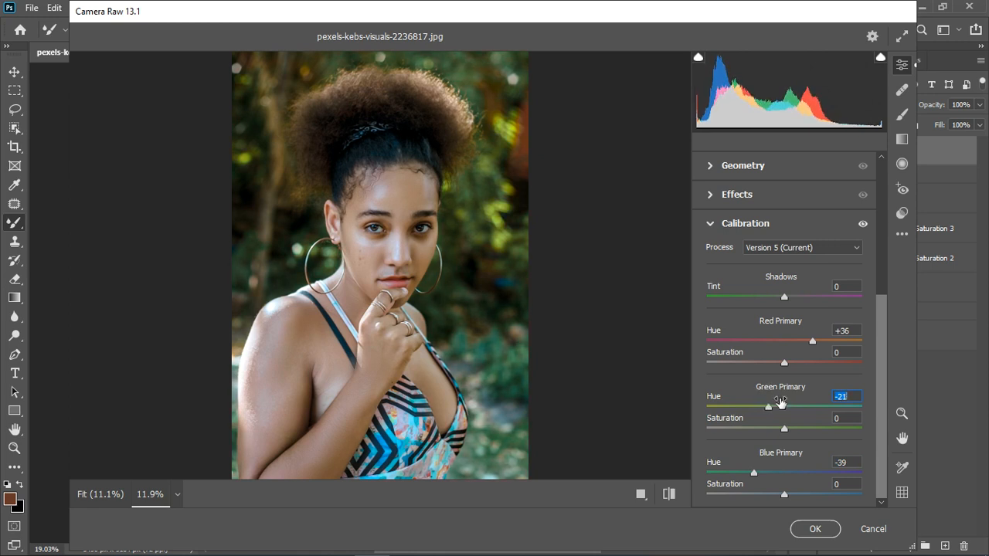
{"action": "left_click_drag", "start_coordinate": [749, 474], "coordinate": [747, 476]}
{"action": "left_click_drag", "start_coordinate": [768, 407], "coordinate": [772, 408]}
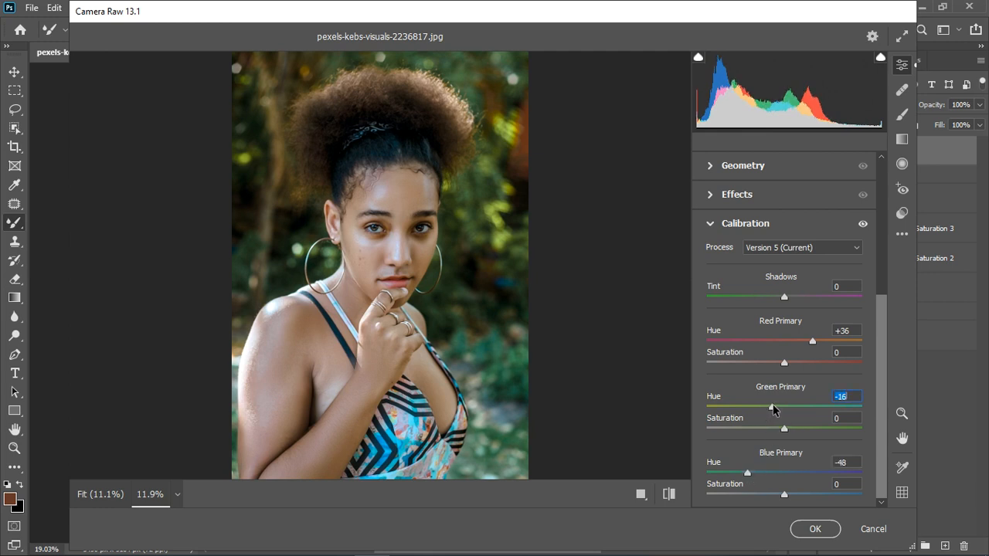
- Compare the portrait with and without the Calibration adjustments, keep them enabled, and apply the Camera Raw Filter
{"action": "left_click", "coordinate": [863, 223]}
{"action": "left_click", "coordinate": [863, 224]}
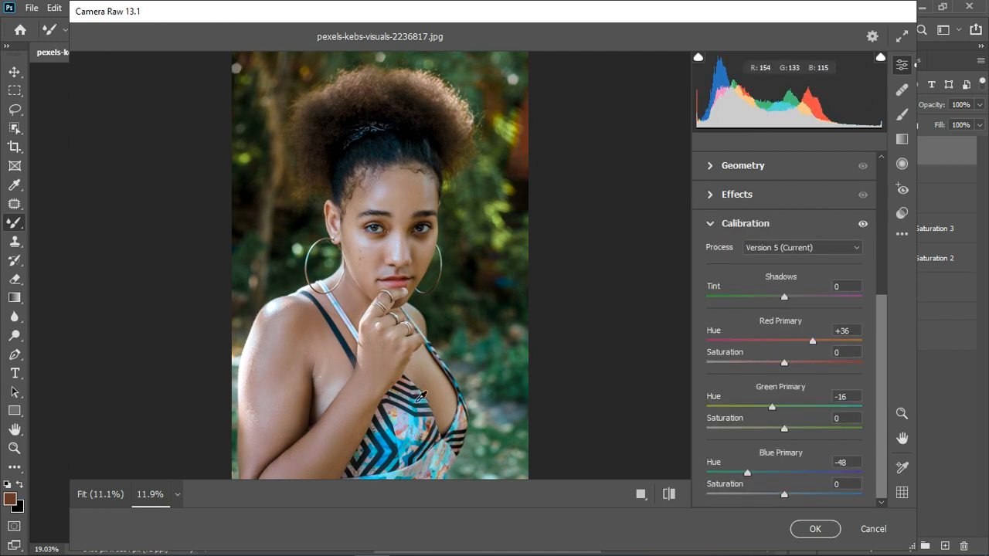
{"action": "left_click", "coordinate": [808, 529]}
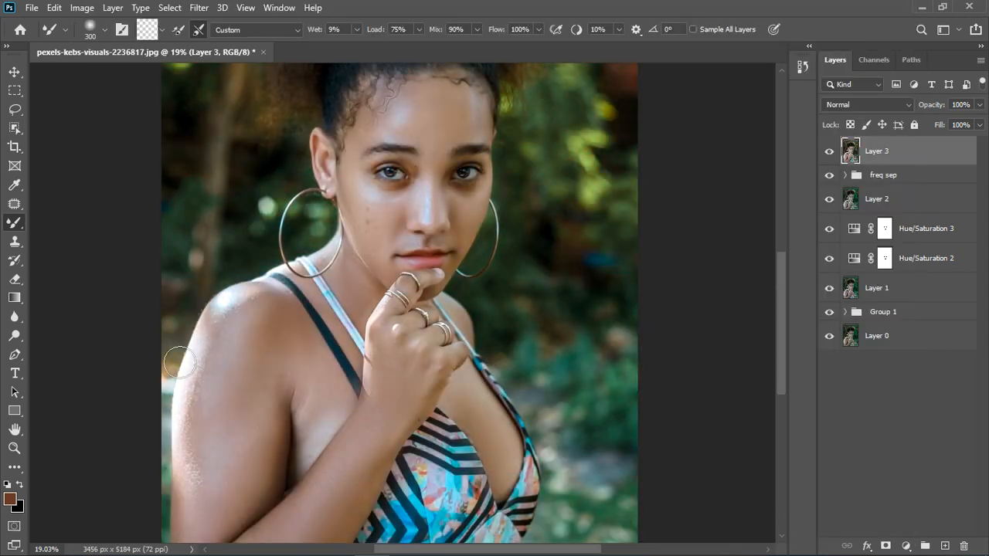
- Group the layers from the freq sep group down to Group 1 and hide the new group
{"action": "scroll", "coordinate": [261, 310], "scroll_direction": "down", "scroll_amount": 2}
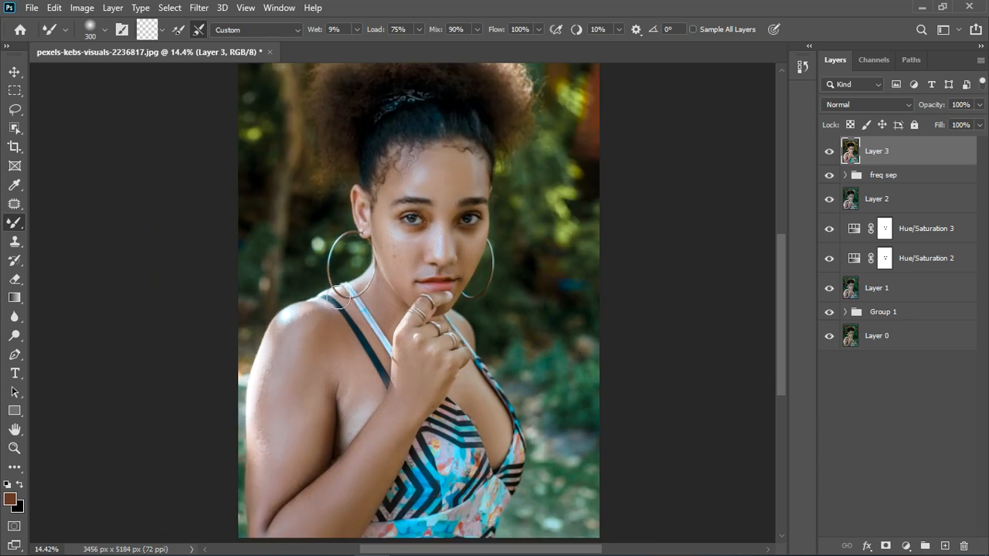
{"action": "scroll", "coordinate": [340, 325], "scroll_direction": "down", "scroll_amount": 1}
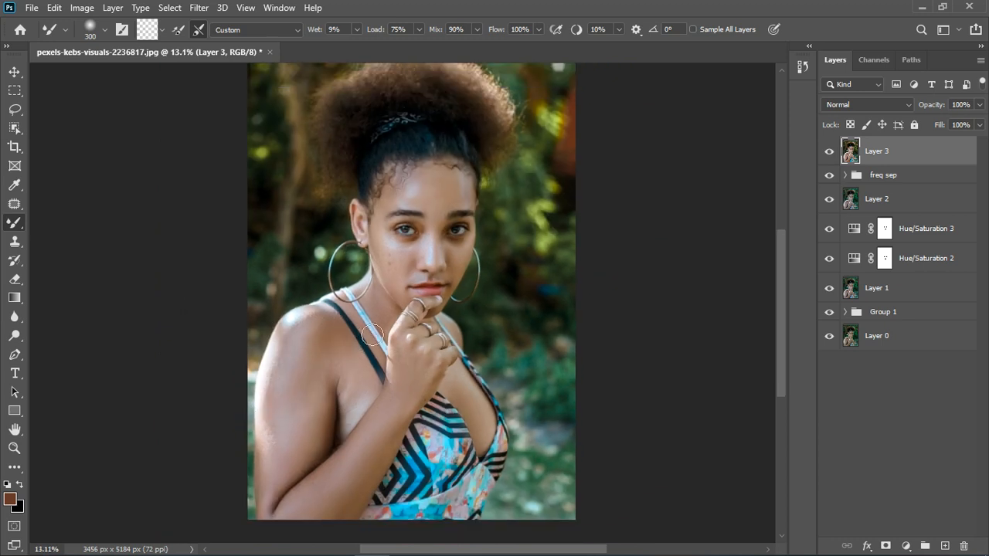
{"action": "scroll", "coordinate": [402, 270], "scroll_direction": "down", "scroll_amount": 1}
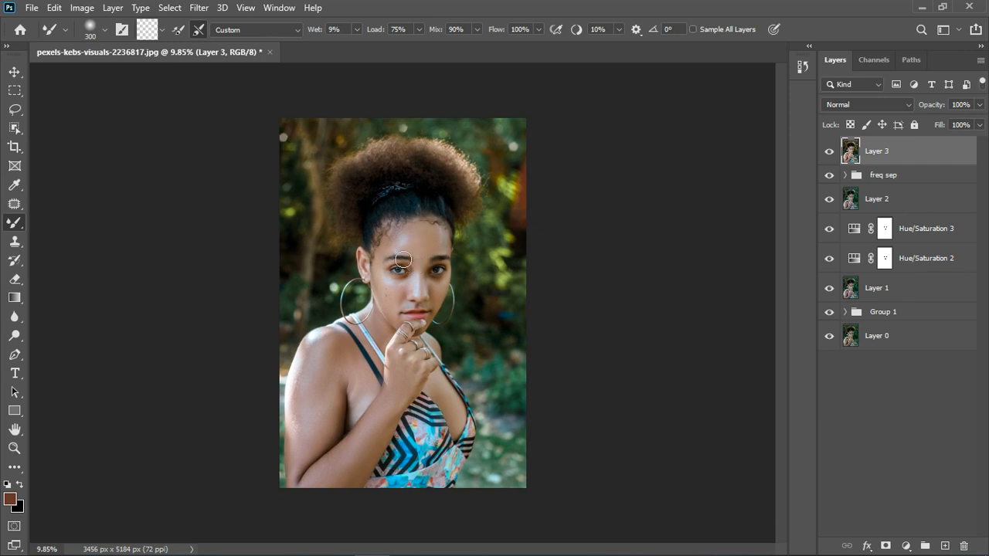
{"action": "scroll", "coordinate": [403, 260], "scroll_direction": "up", "scroll_amount": 3}
{"action": "scroll", "coordinate": [407, 255], "scroll_direction": "down", "scroll_amount": 2}
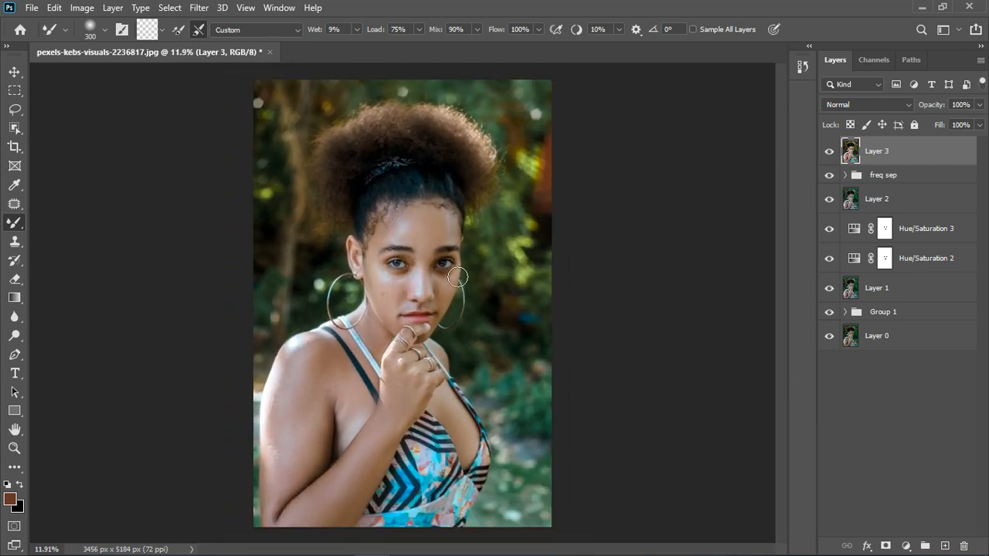
{"action": "left_click", "coordinate": [895, 182]}
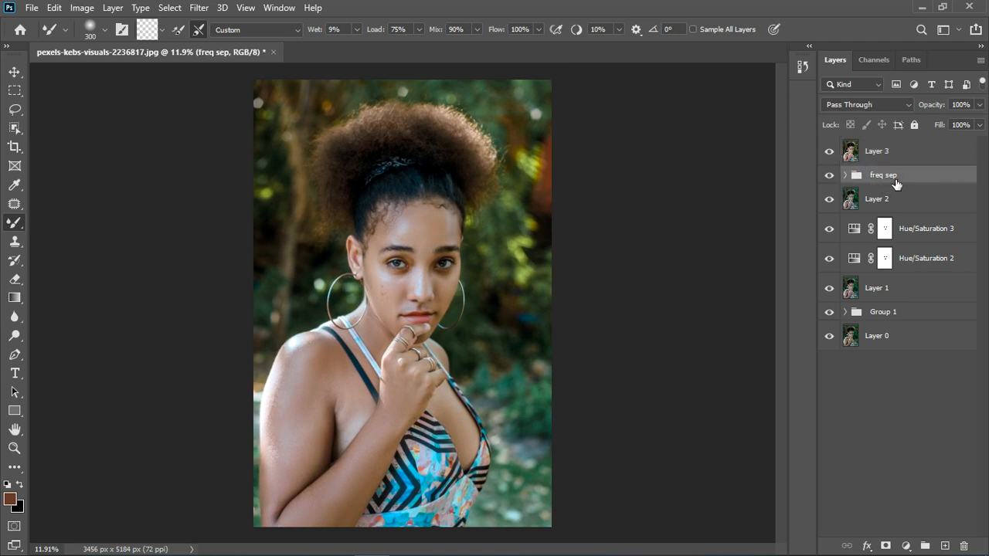
{"action": "left_click", "coordinate": [915, 313], "text": "shift"}
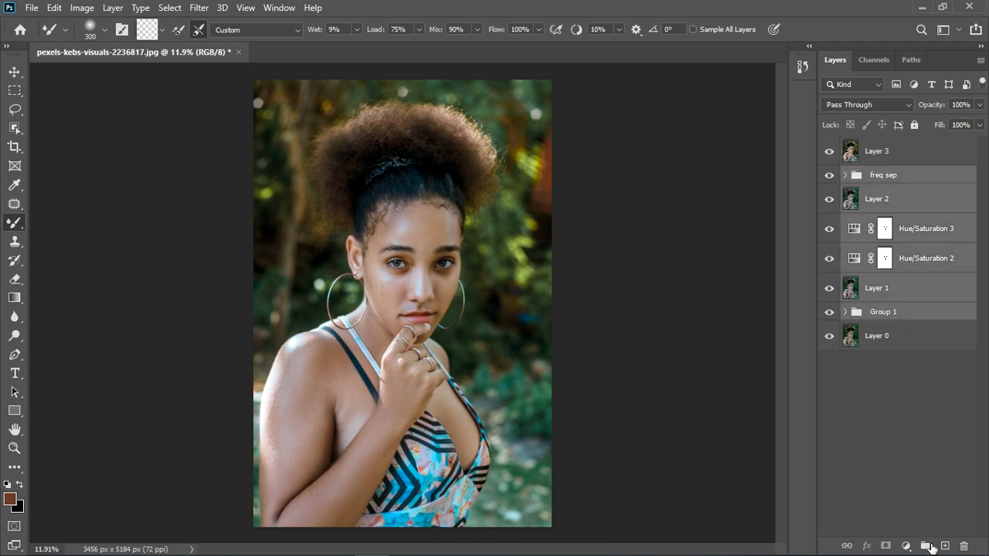
{"action": "left_click", "coordinate": [929, 545]}
{"action": "left_click", "coordinate": [829, 174]}
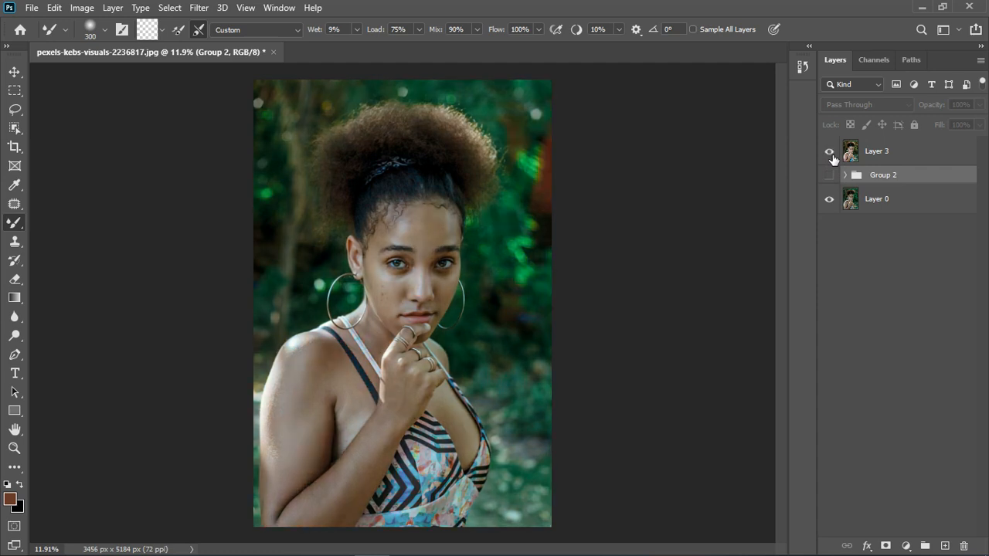
- Toggle the visibility of Layer 3 repeatedly to compare the retouched, colour-graded portrait with the original on Layer 0
{"action": "left_click", "coordinate": [833, 158]}
{"action": "left_click", "coordinate": [829, 152]}
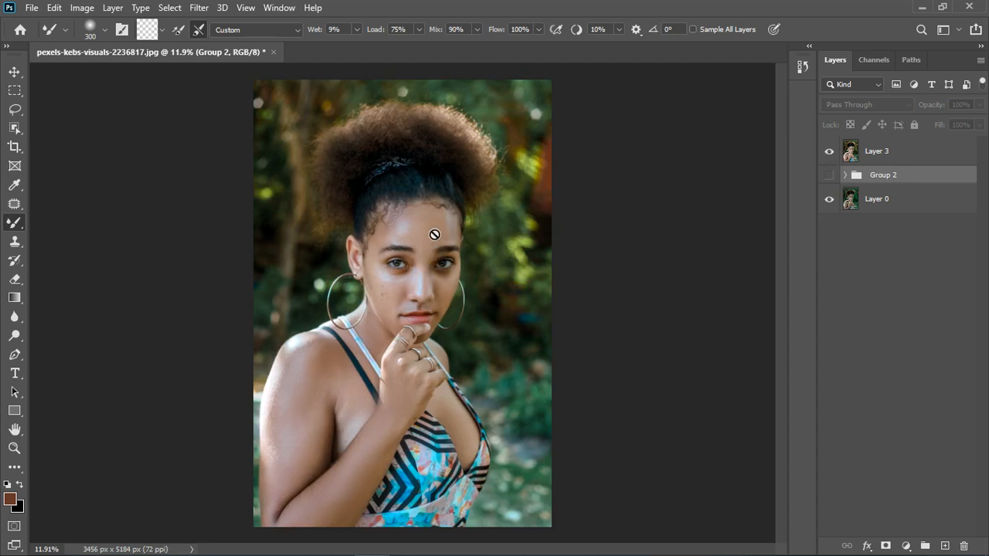
{"action": "scroll", "coordinate": [436, 209], "scroll_direction": "up", "scroll_amount": 1}
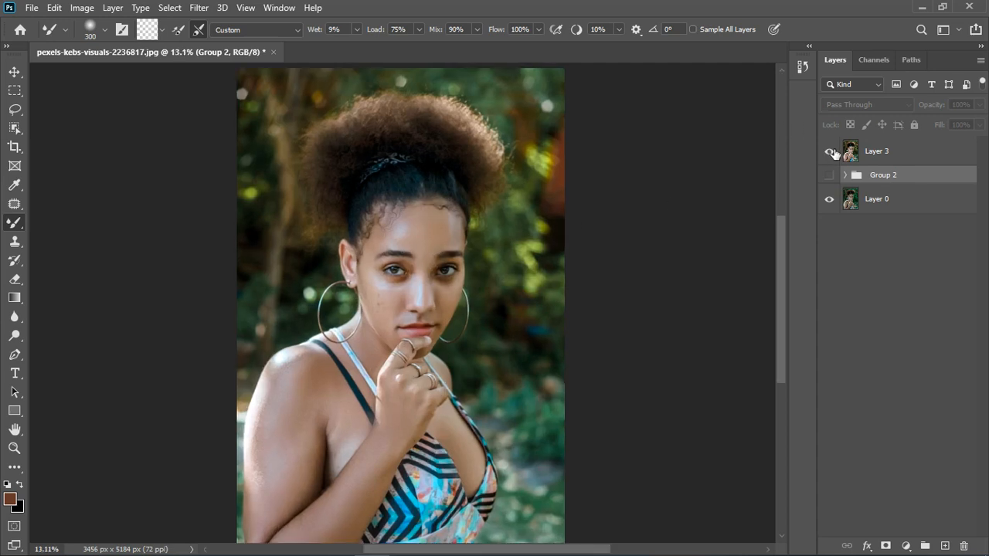
{"action": "left_click", "coordinate": [833, 152]}
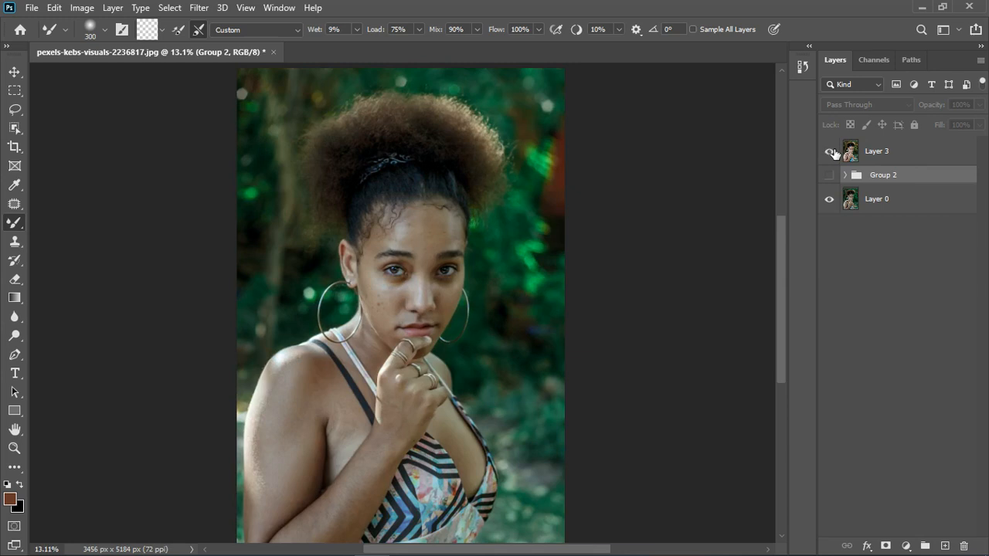
{"action": "left_click", "coordinate": [833, 152]}
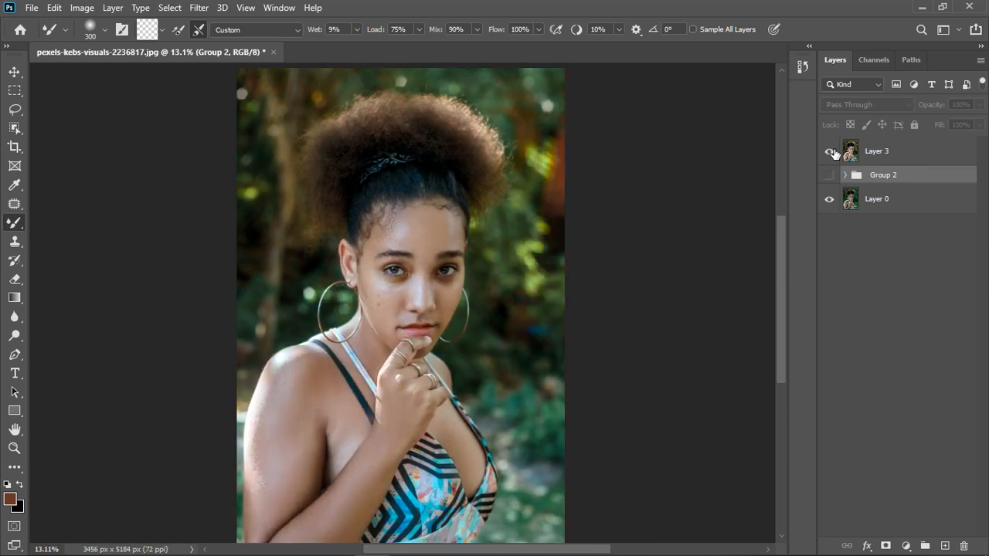
{"action": "left_click", "coordinate": [833, 152]}
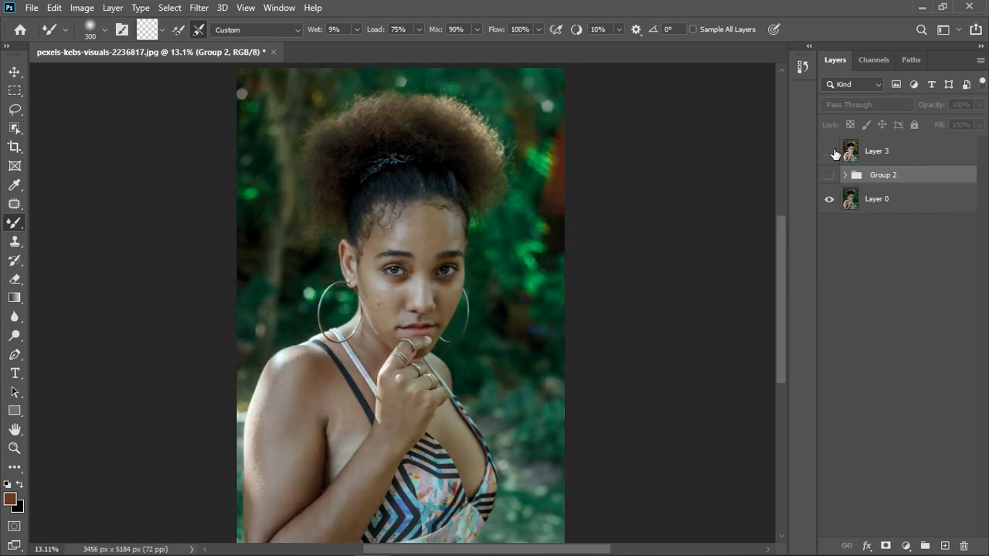